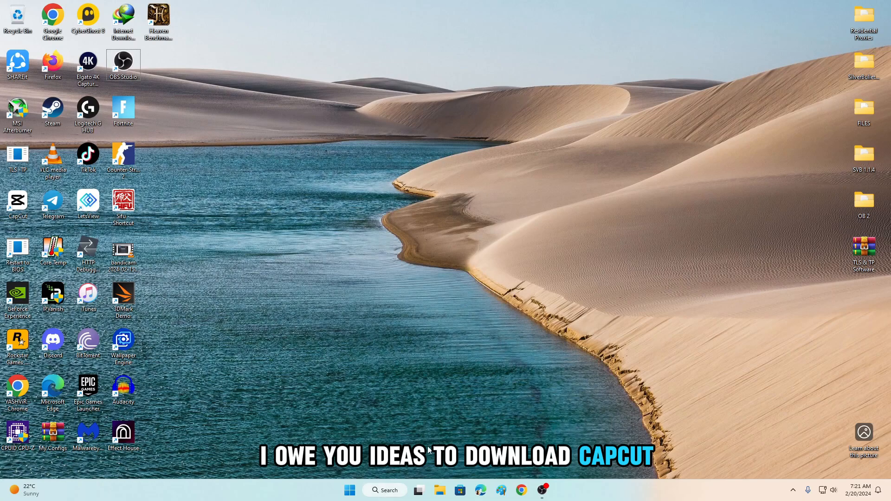
Step: Launch CapCut and create a new project
left_click(382, 491)
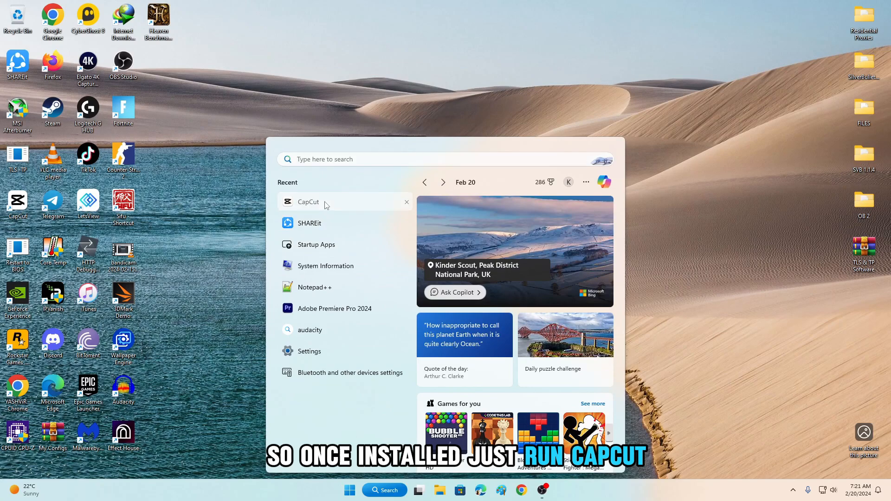
left_click(326, 205)
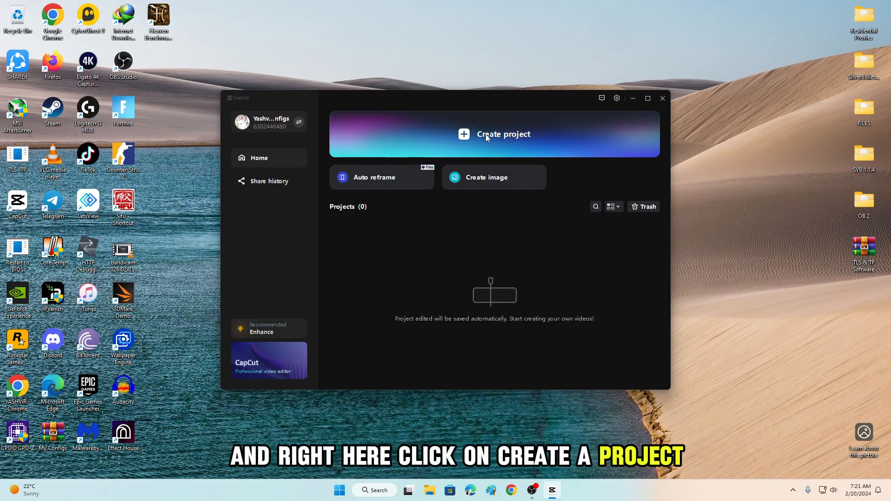
left_click(486, 134)
left_click(159, 181)
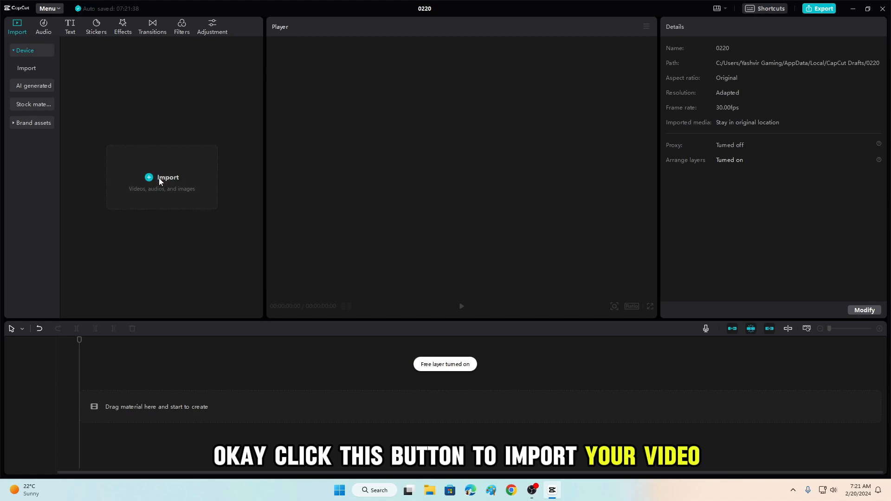
left_click(170, 157)
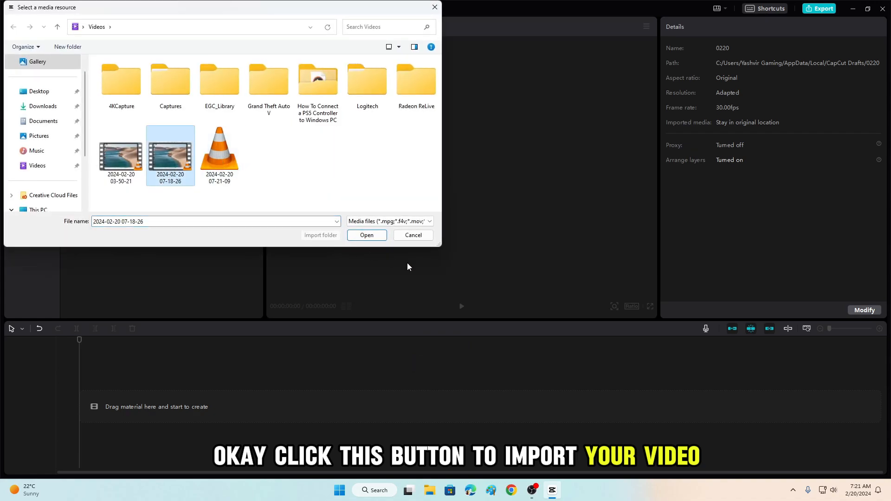
left_click(368, 236)
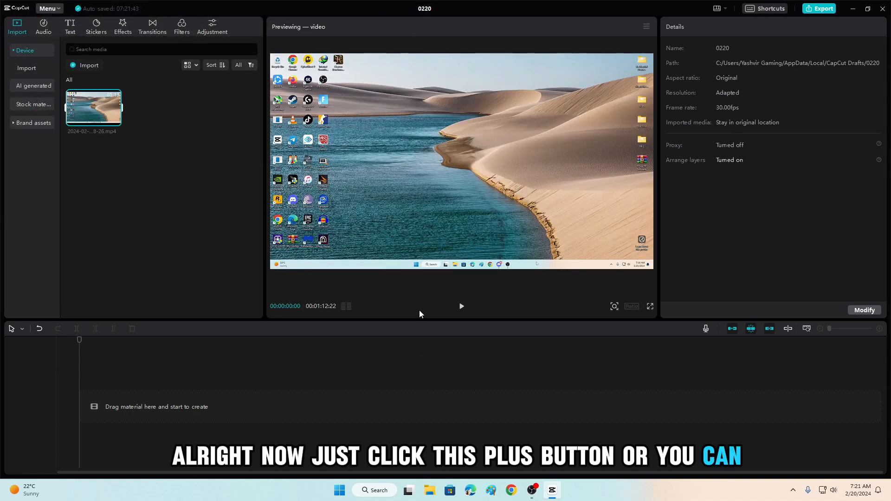
mouse_move(110, 121)
left_click_drag(111, 121, 126, 408)
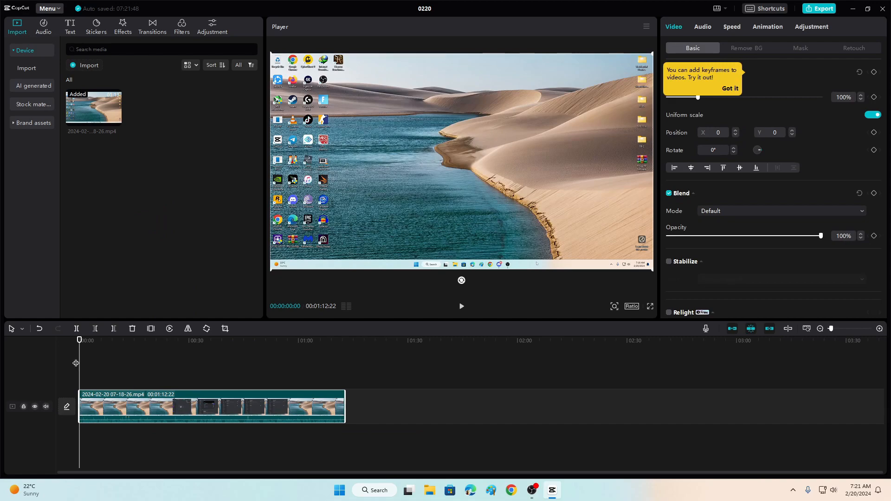
Step: Split the video clip at about 3 seconds and undo the split
mouse_move(79, 342)
left_mouse_down()
mouse_move(107, 343)
mouse_move(92, 346)
left_mouse_up()
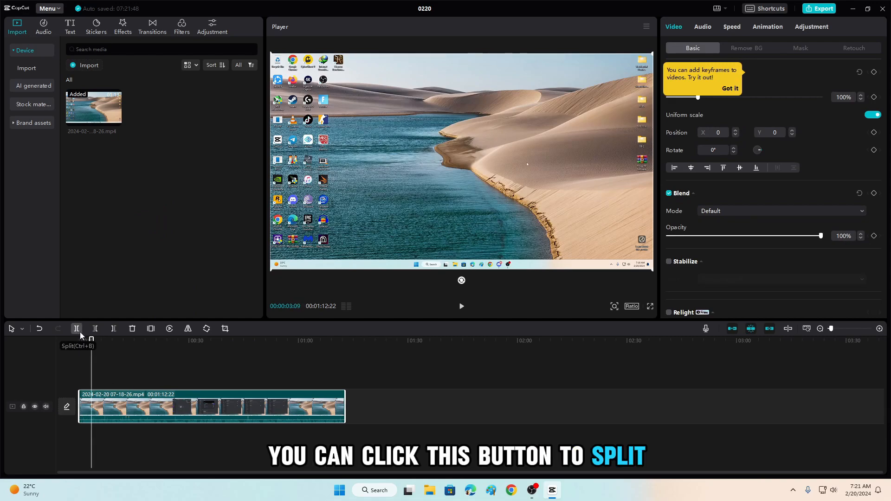
left_click(77, 329)
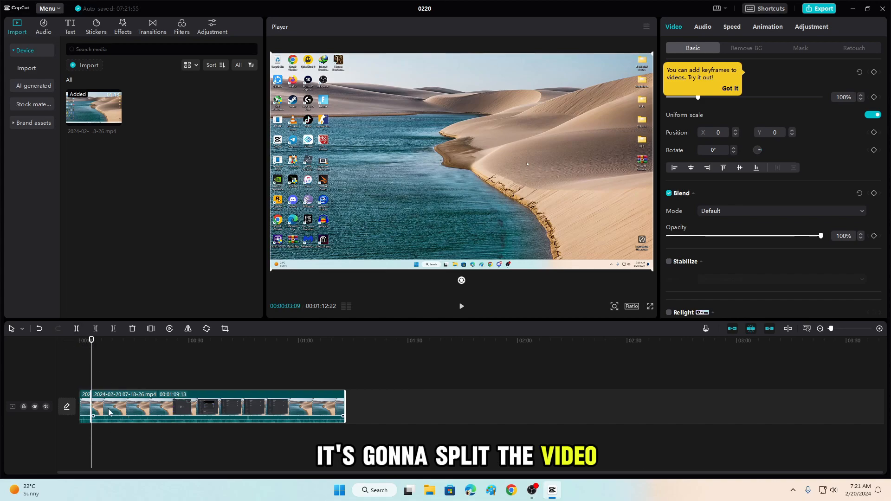
left_click(138, 401)
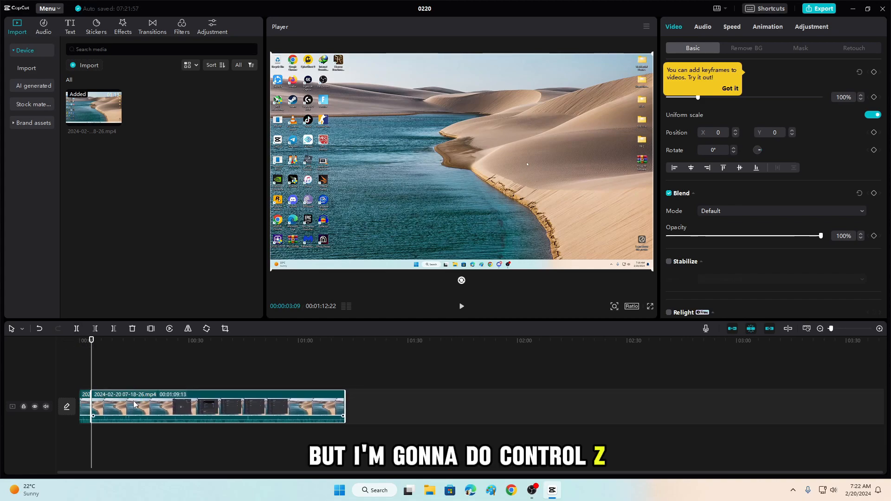
key("ctrl+z")
left_click(73, 349)
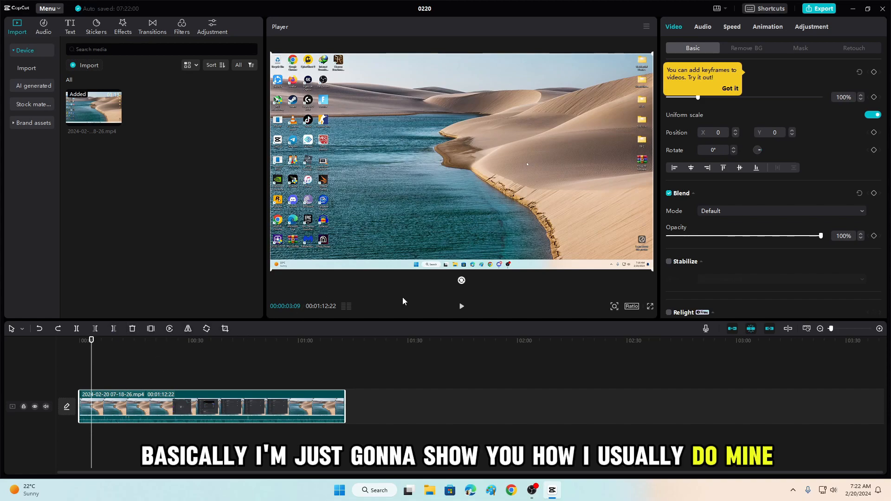
Step: Return the playhead to the start and play the opening seconds of the video to check its audio
left_click_drag(91, 341, 78, 340)
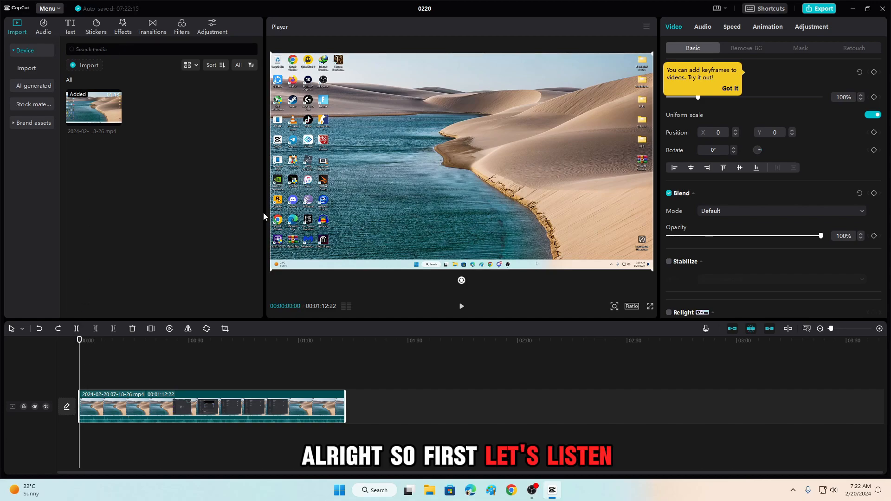
left_click(461, 308)
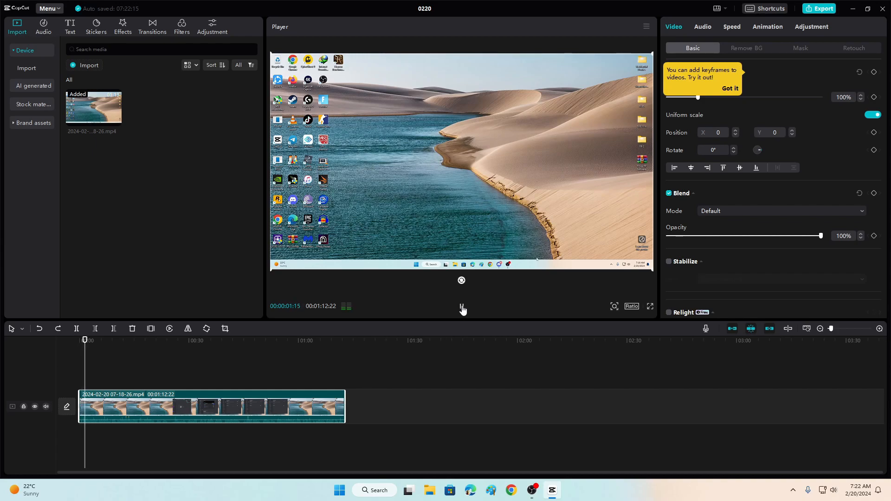
left_click(462, 307)
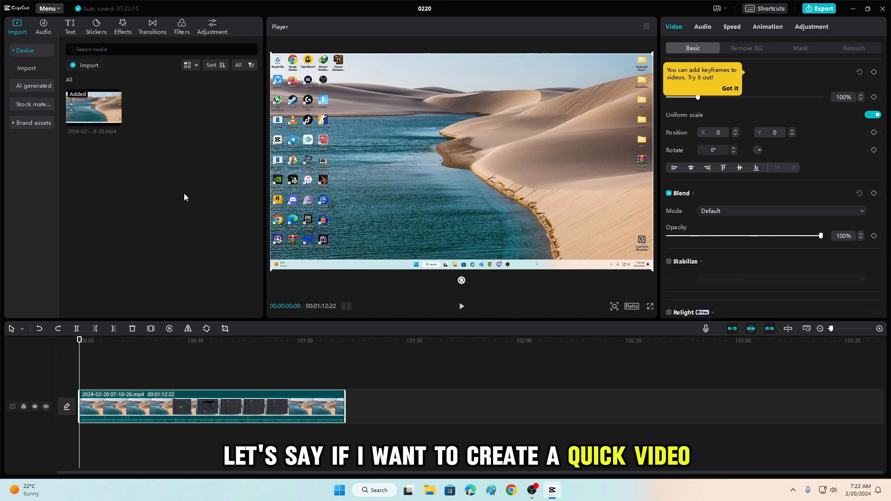
Step: Generate auto captions for the video with the language set to English
left_click(70, 28)
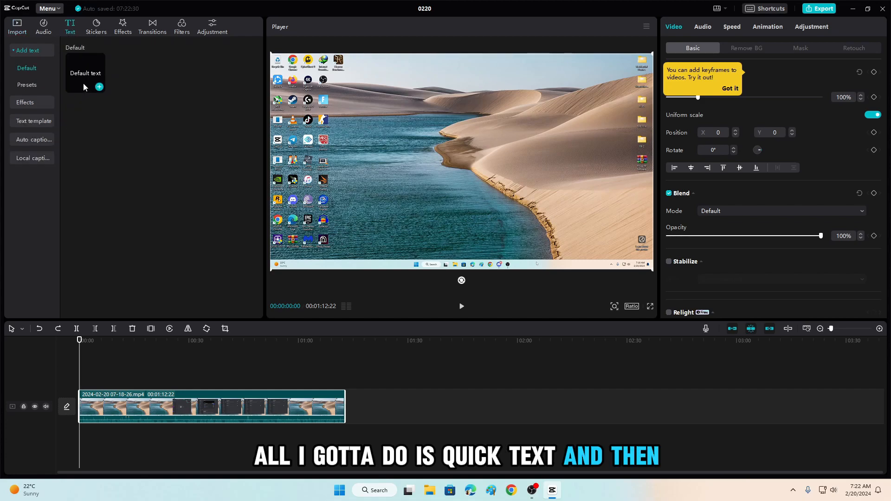
left_click(26, 140)
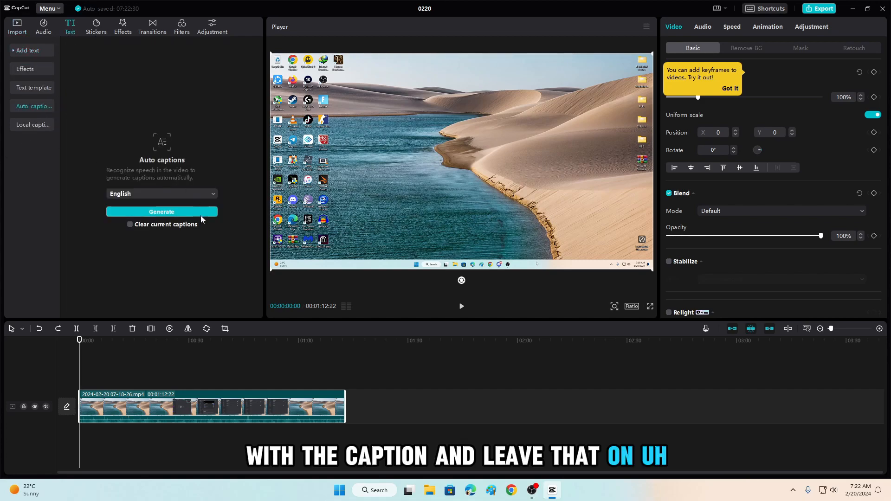
left_click(134, 191)
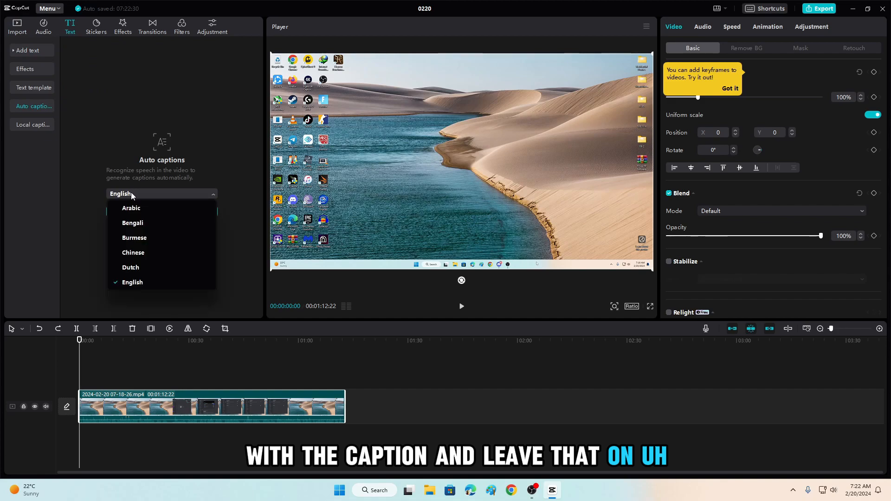
left_click(123, 194)
left_click(173, 213)
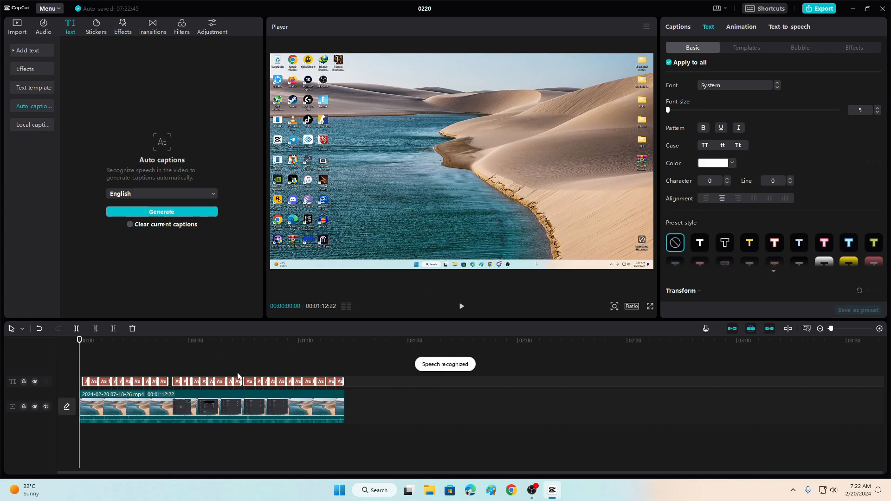
Step: Select all the generated captions on the timeline and set their font to Fervent
mouse_move(80, 340)
left_mouse_down()
mouse_move(271, 351)
mouse_move(68, 352)
mouse_move(80, 357)
left_mouse_up()
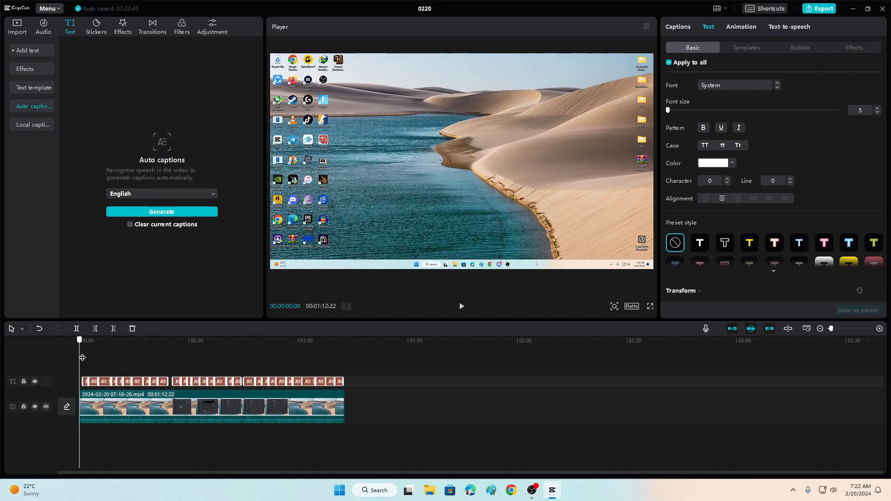
left_click_drag(359, 385, 74, 366)
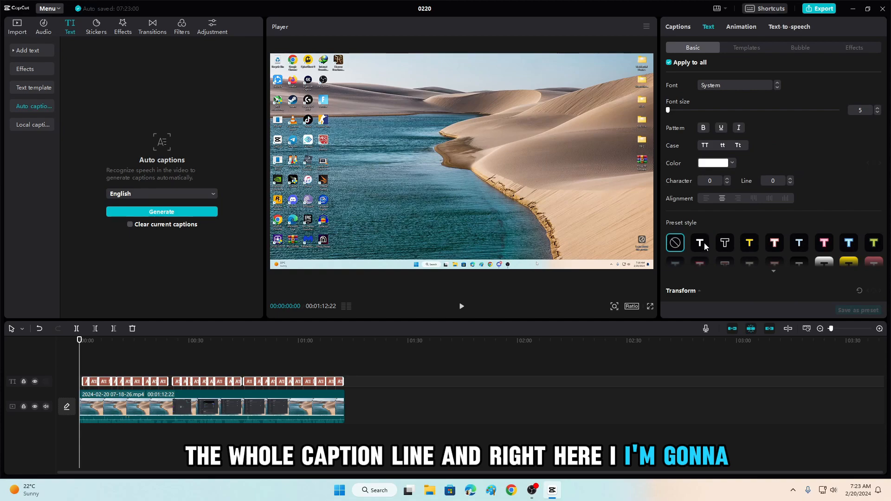
left_click(735, 87)
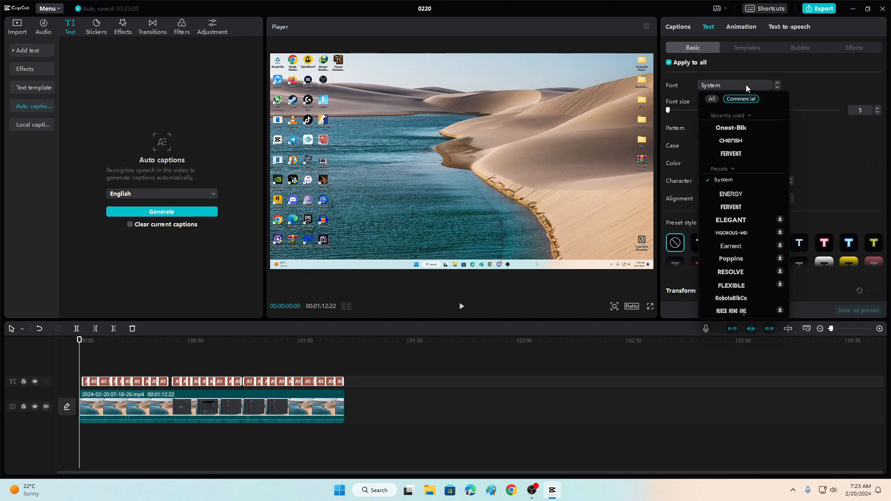
left_click(741, 153)
Step: Show the caption at about 4 seconds, move it just above the recorded taskbar, and apply the white text preset with black outline
left_click_drag(84, 345, 96, 345)
left_click_drag(483, 244, 491, 253)
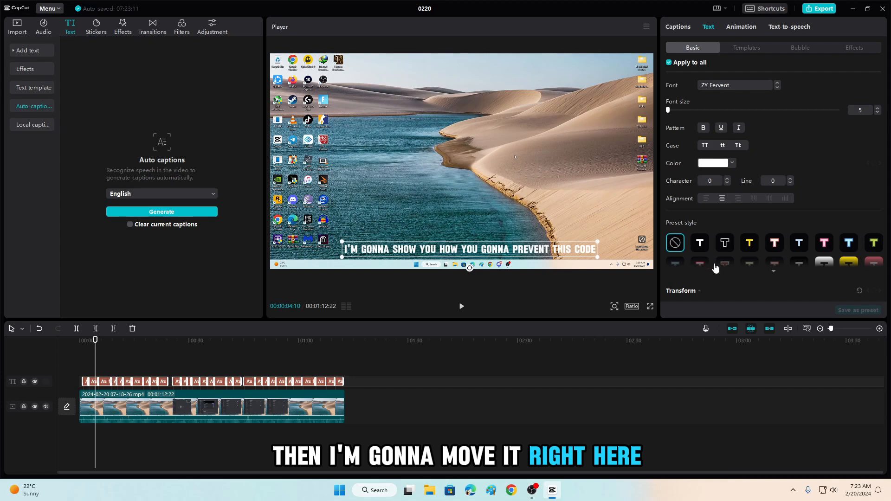
left_click(702, 250)
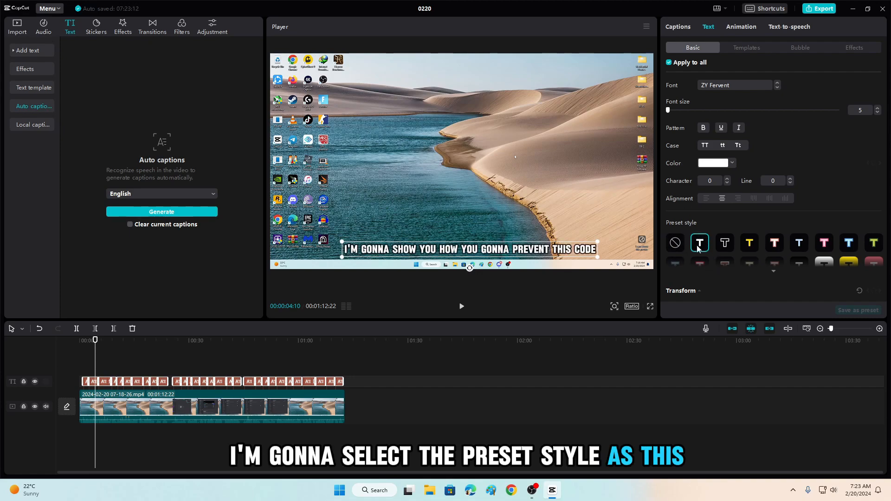
Step: Apply the "Box…p II" caption animation with the purple word highlight to all captions and preview it
left_click(744, 28)
left_click(853, 50)
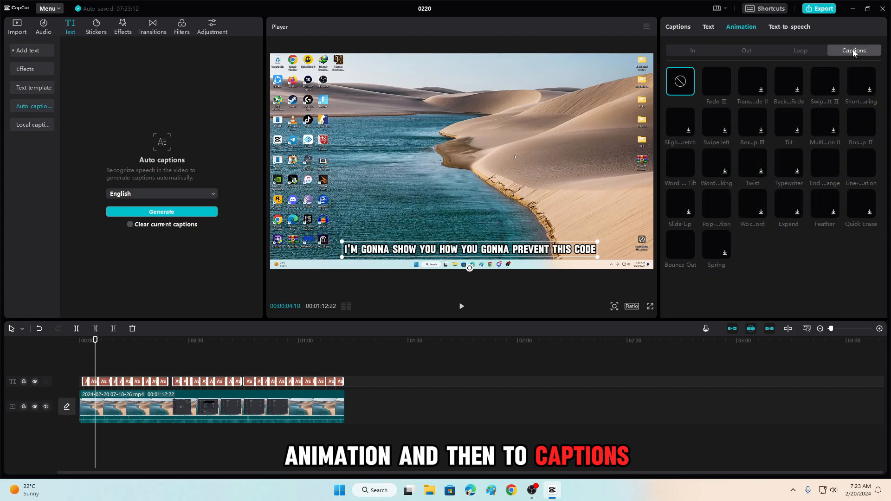
left_click(860, 129)
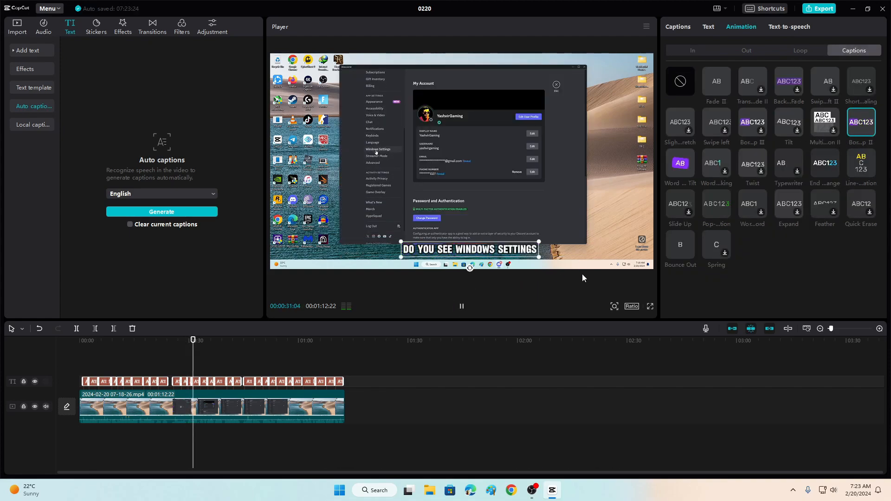
left_click(461, 306)
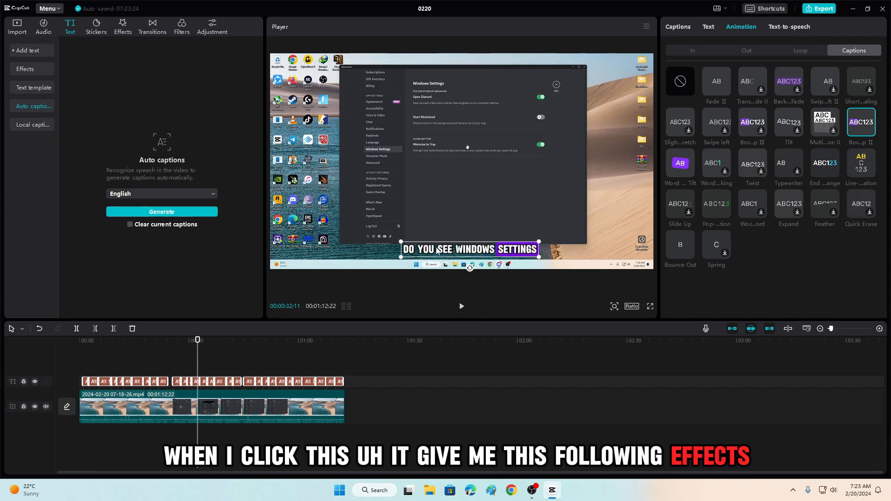
left_click(461, 306)
left_click(461, 308)
Step: Try the "Line-…ation" caption animation with yellow text, and switch all captions to the "Pop-…tion" animation
left_click(861, 162)
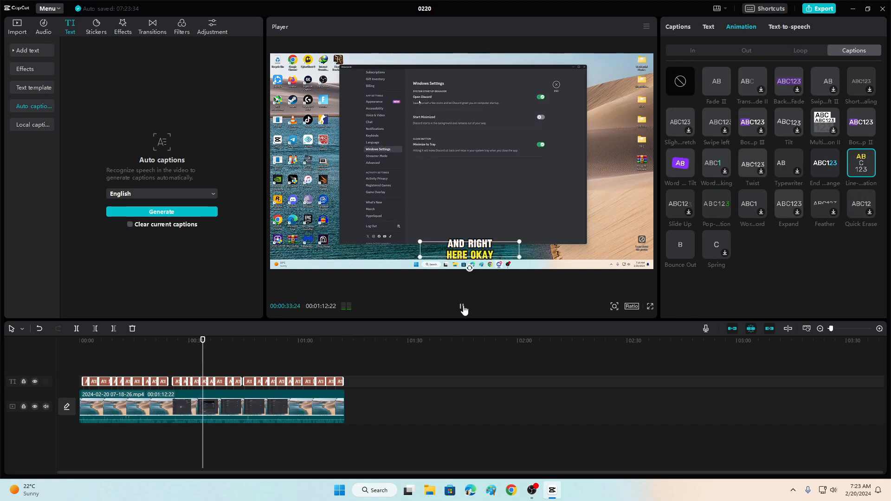
left_click(462, 309)
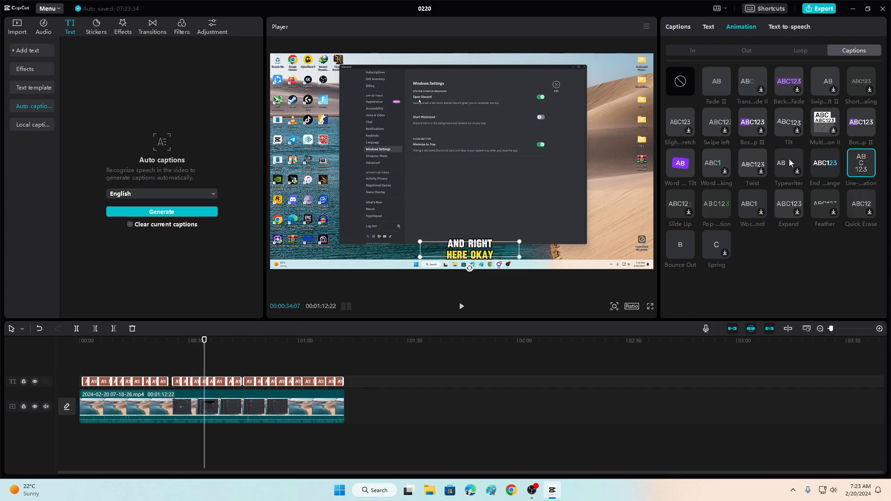
left_click(718, 208)
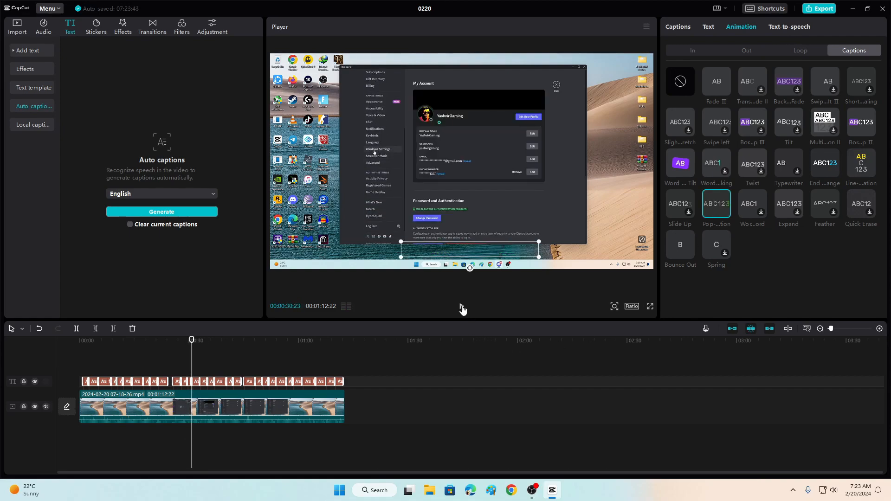
Step: Set the font size of all captions to 7 and preview the animated captions
left_click(708, 26)
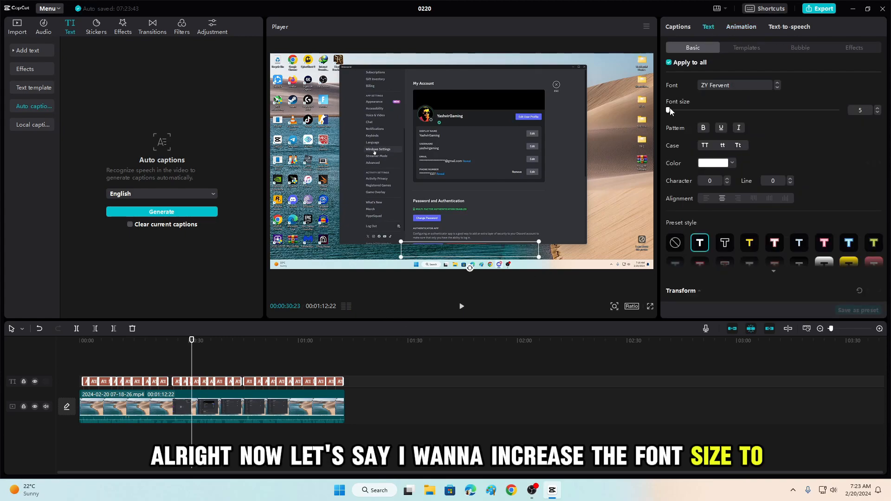
left_click_drag(670, 111, 670, 113)
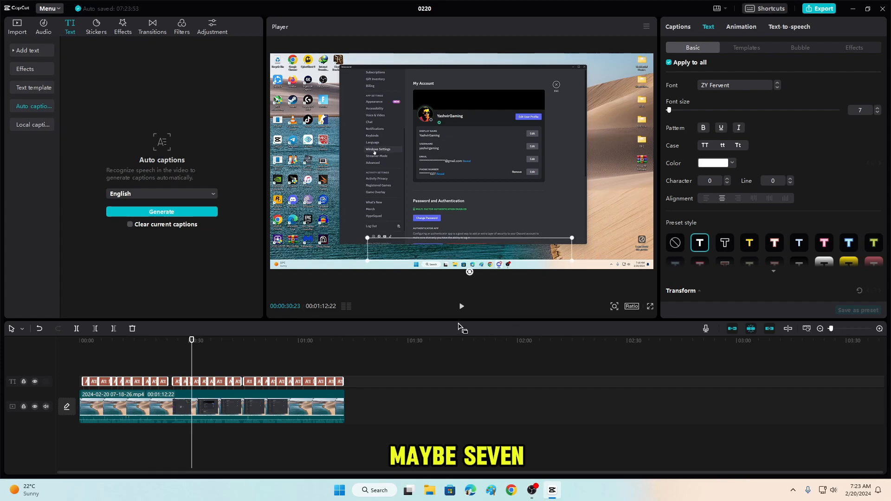
left_click(461, 307)
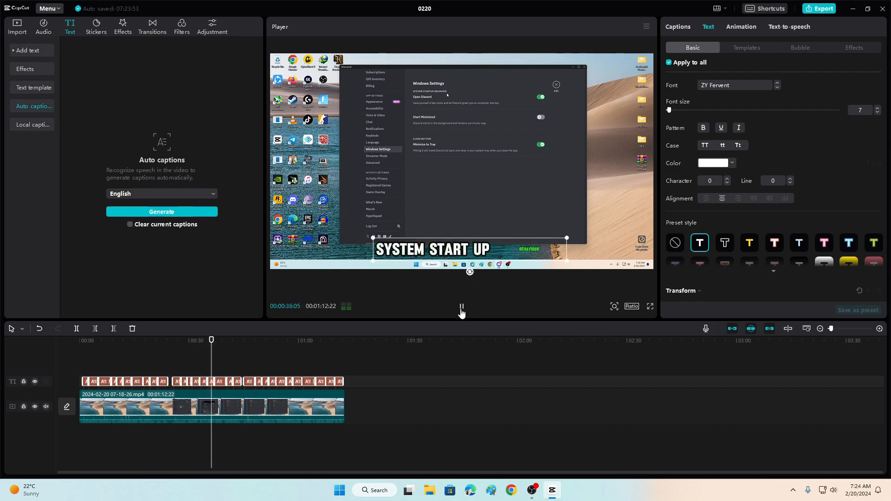
left_click(461, 308)
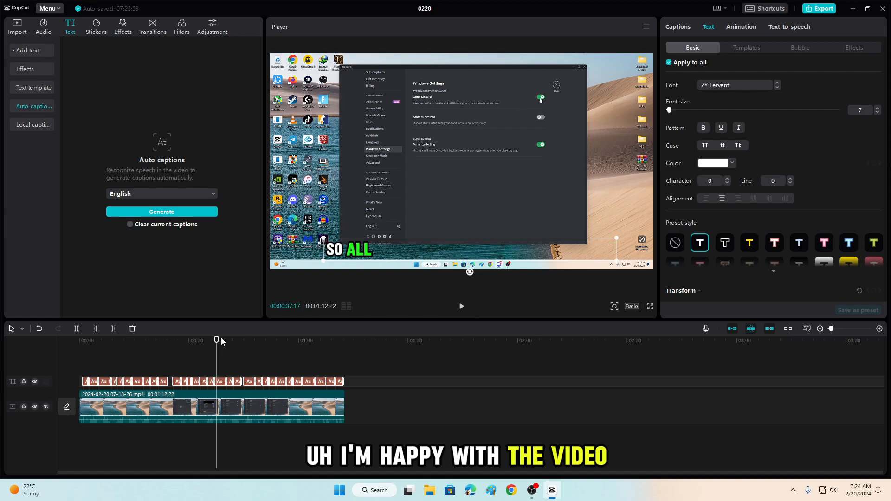
Step: Return the playhead to the start of the timeline, open the export settings, and choose the Videos folder as destination
left_click_drag(216, 341, 80, 341)
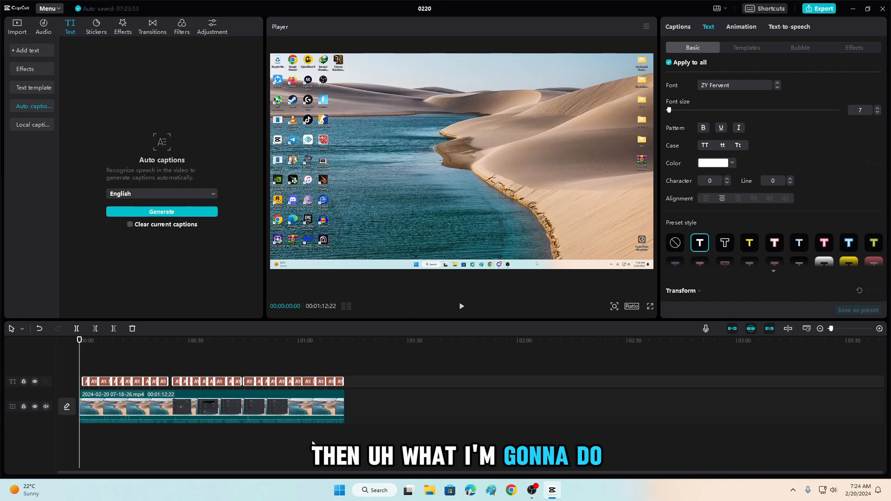
left_click(825, 11)
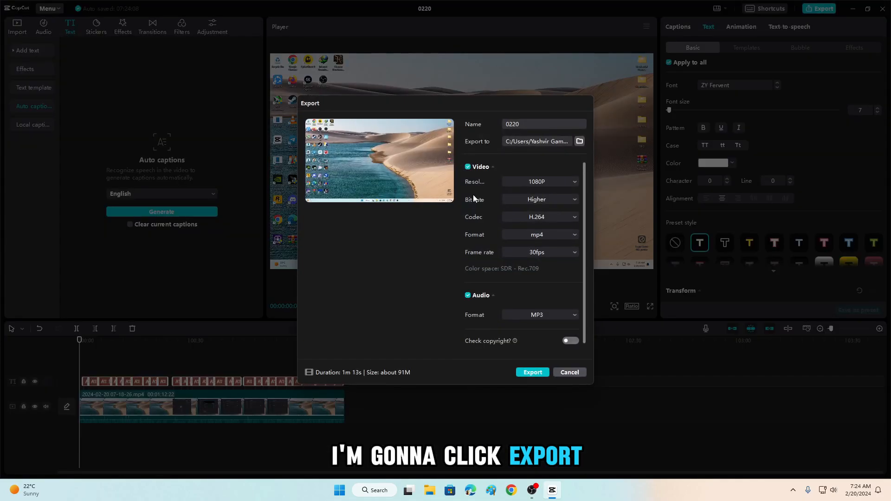
left_click(522, 120)
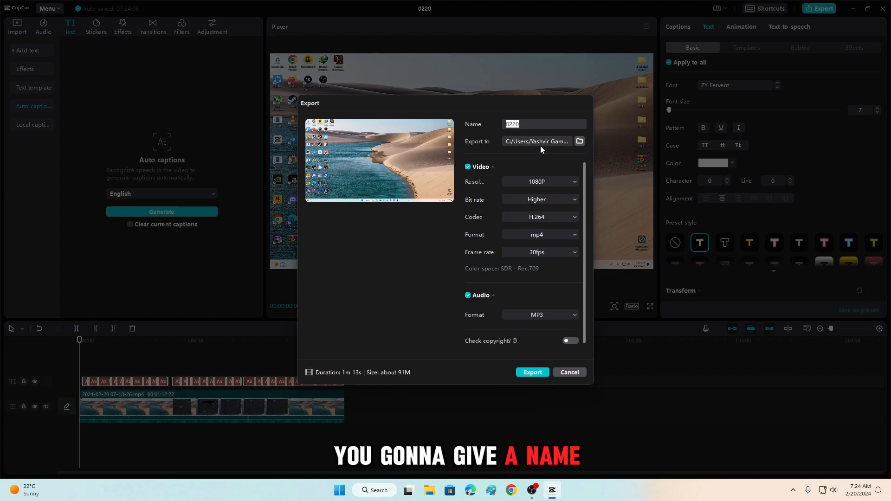
left_click(580, 142)
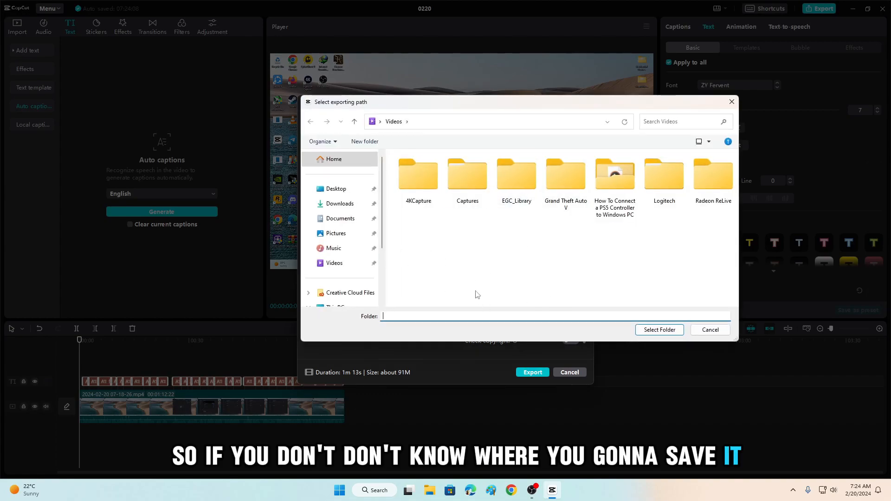
left_click(336, 189)
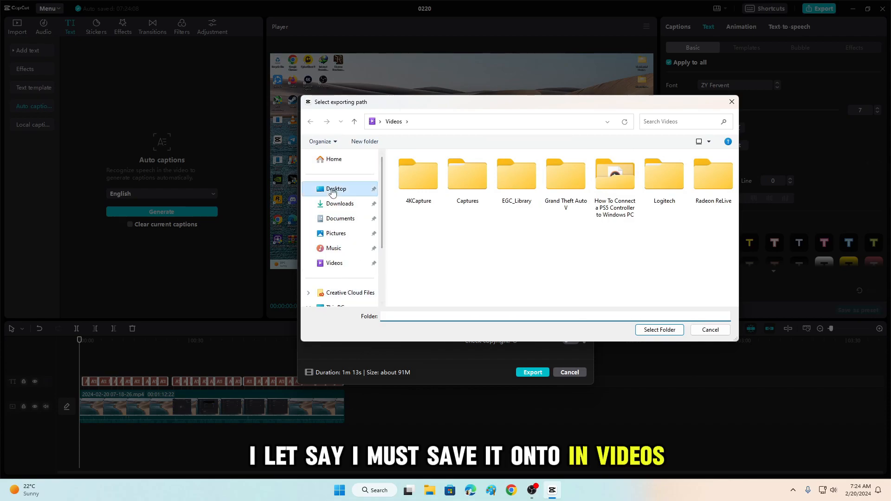
left_click(335, 262)
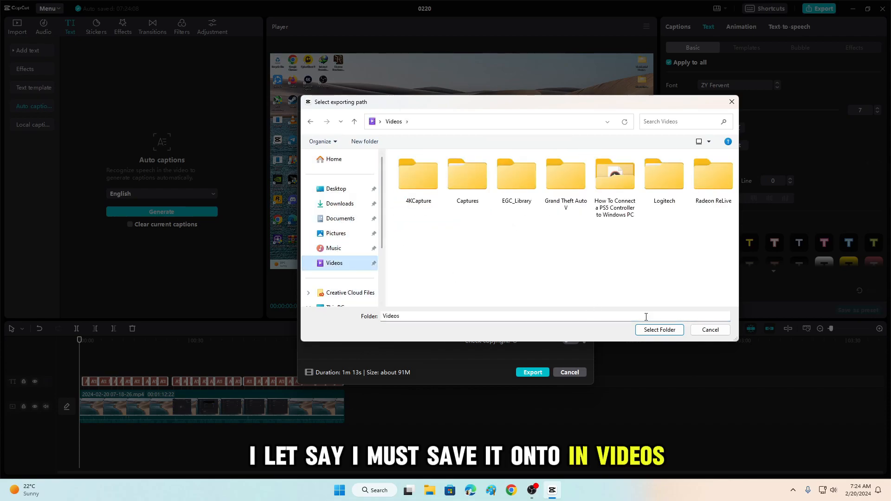
left_click(658, 330)
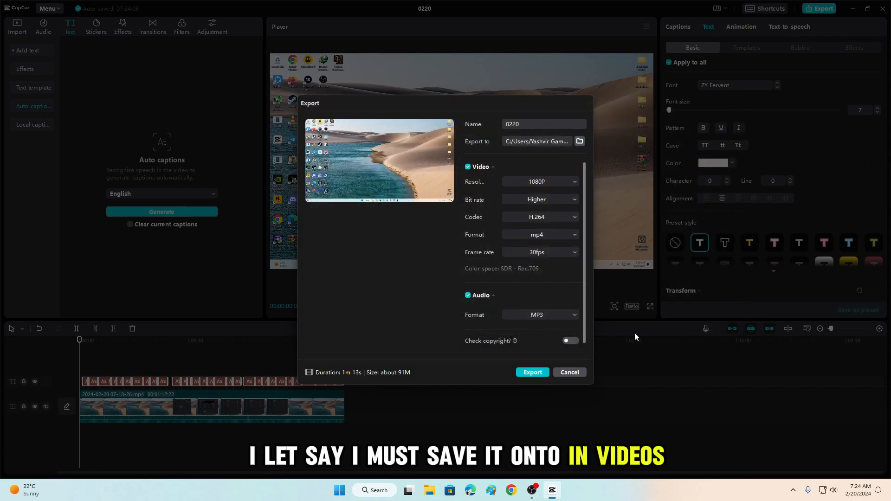
Step: Choose 1080P resolution and Higher bit rate for the exported mp4 video
left_click(542, 184)
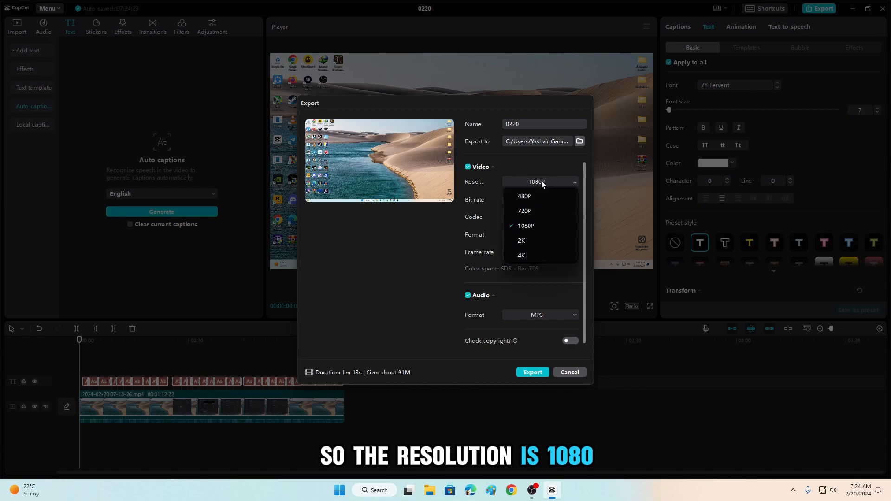
left_click(531, 229)
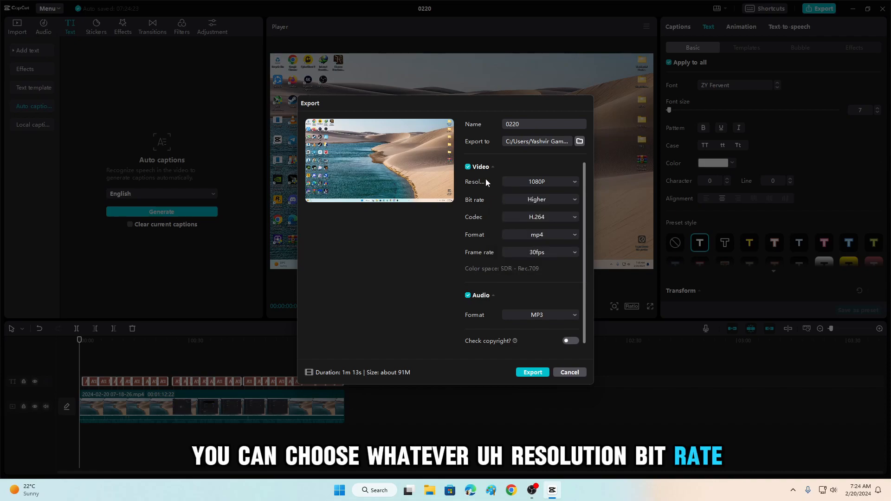
left_click(536, 199)
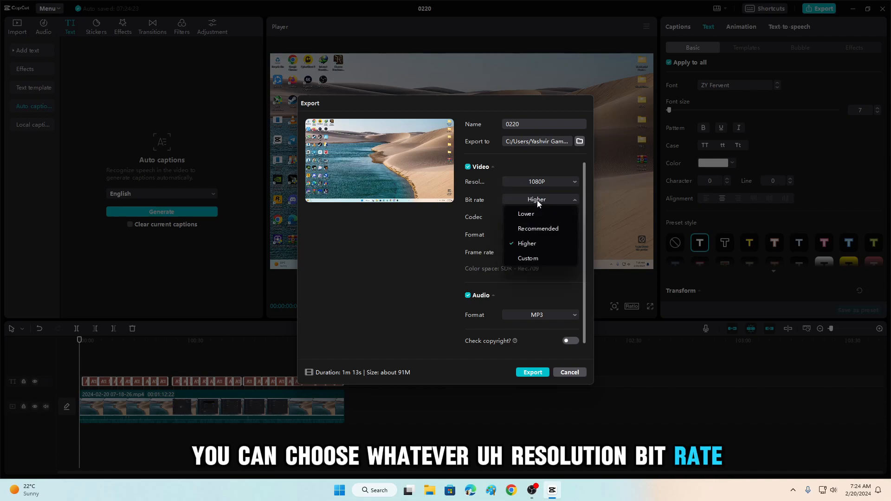
left_click(528, 244)
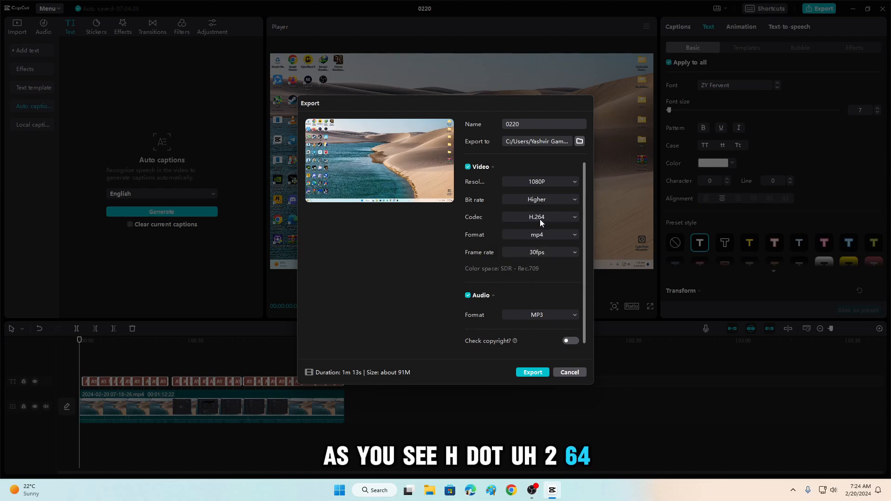
left_click(544, 235)
left_click(545, 235)
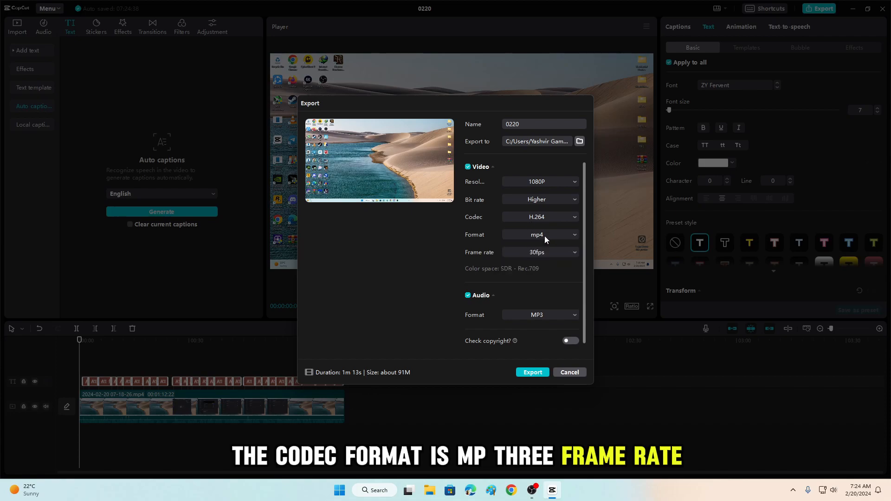
Step: Set the export frame rate to 60fps
left_click(544, 253)
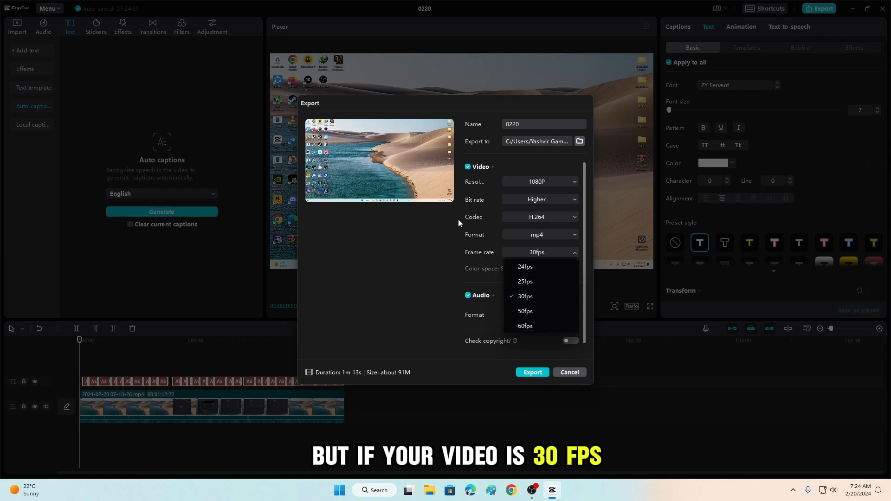
left_click(528, 327)
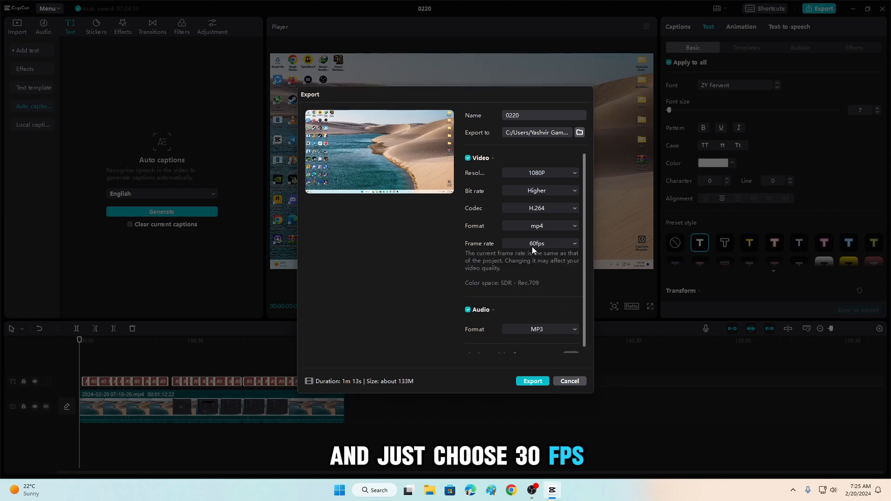
scroll(534, 285, "down", 1)
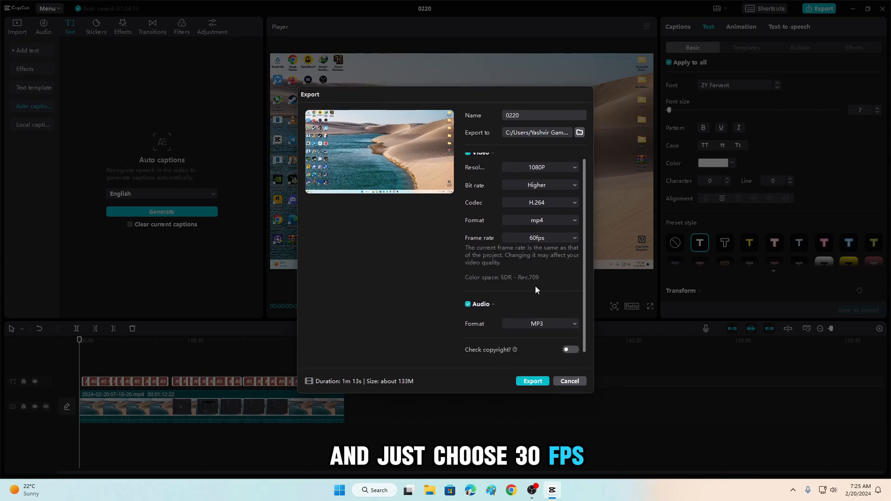
Step: Make a video frame with the Discord My Account page the export cover and complete the cover design
left_click(322, 122)
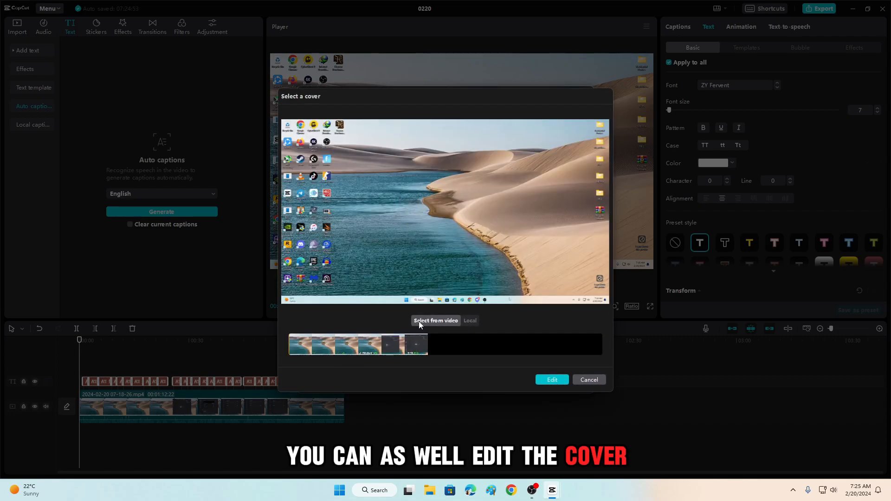
left_click(409, 351)
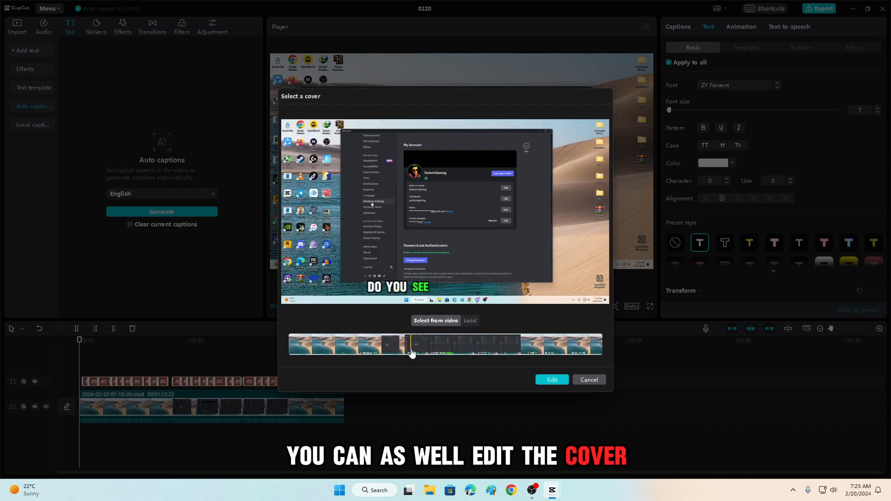
left_click(423, 350)
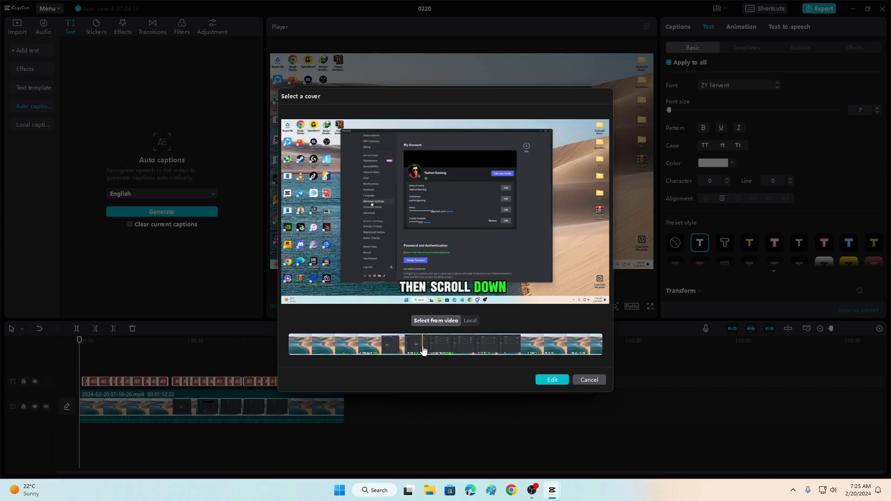
left_click(556, 381)
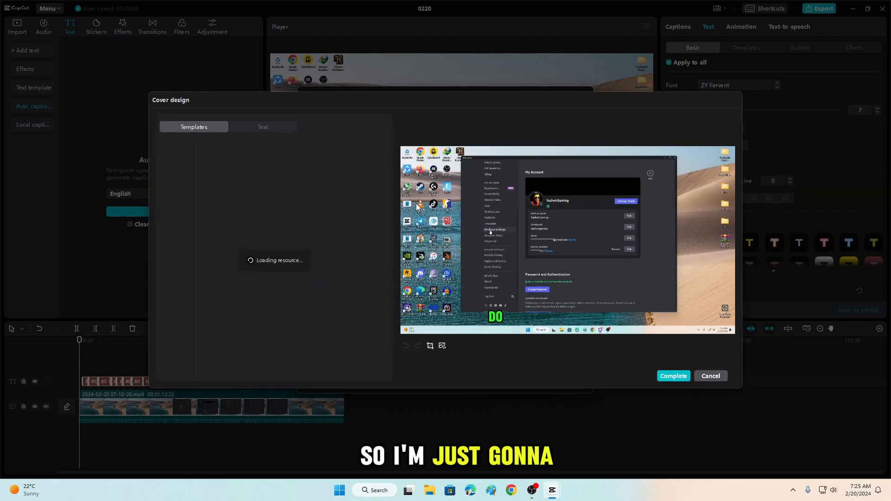
left_click(679, 376)
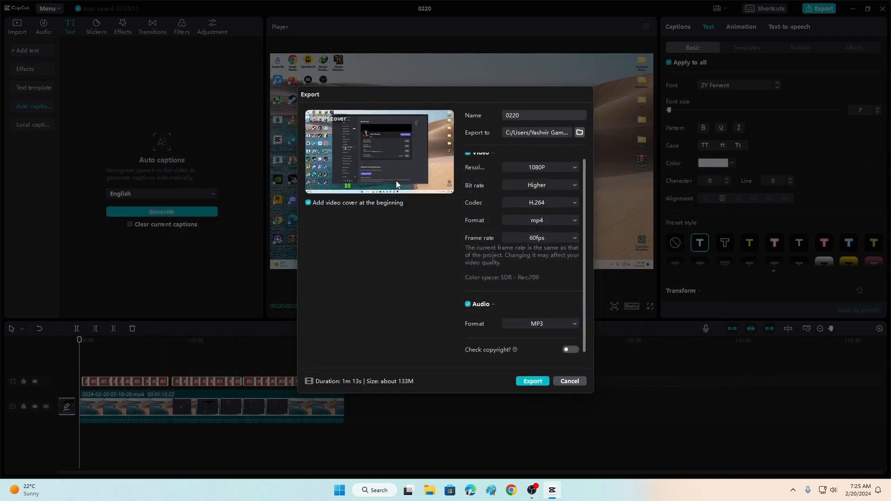
Step: Reopen the cover design, browse the templates, and try the Trending template "This March" on the cover
left_click(338, 144)
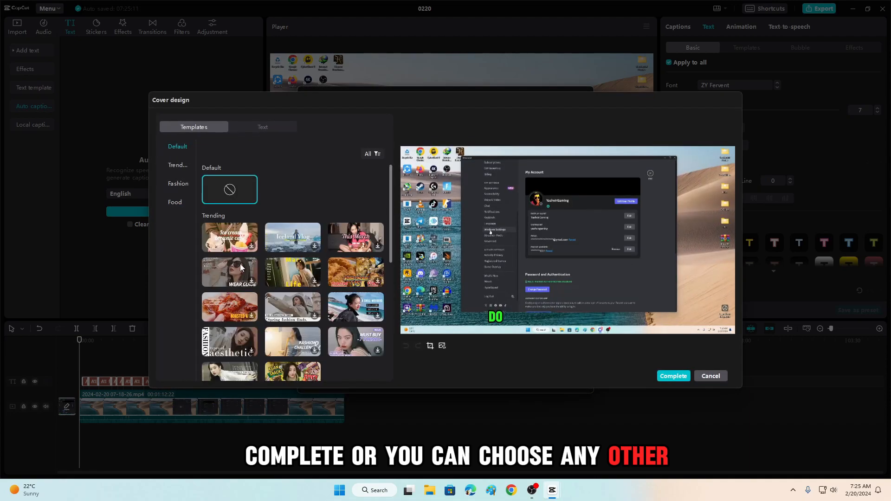
scroll(260, 266, "down", 5)
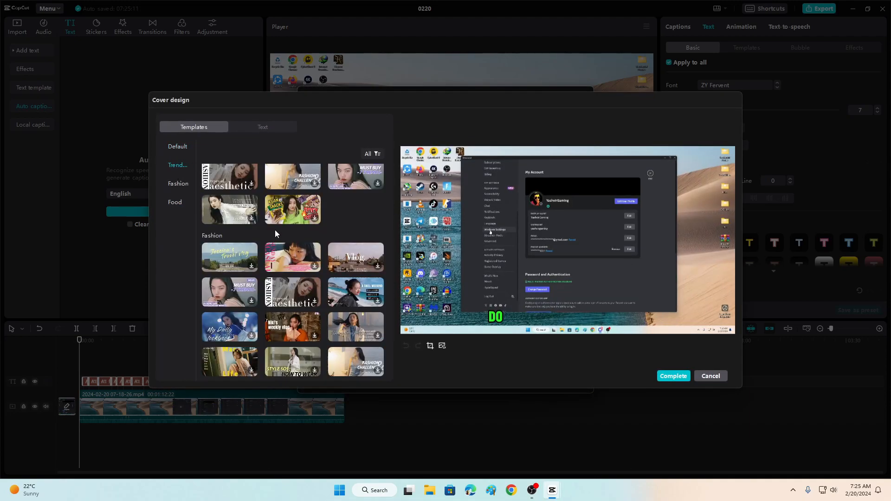
scroll(275, 229, "down", 5)
left_click(179, 166)
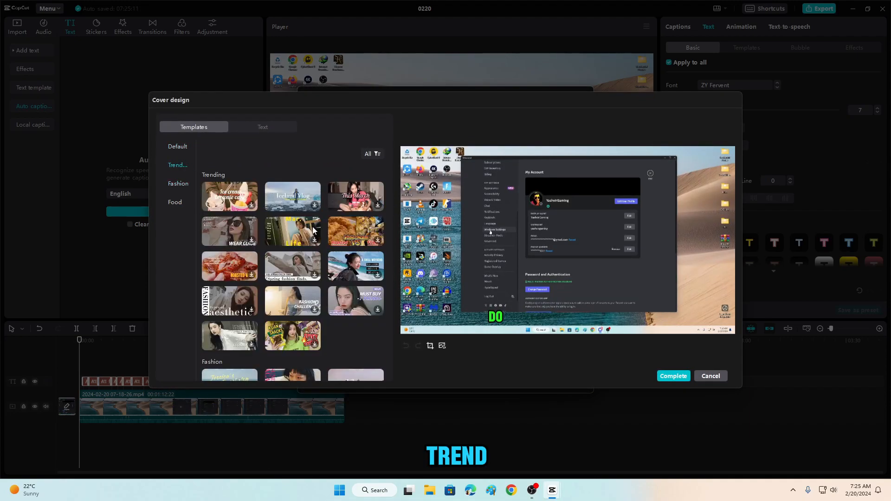
left_click(352, 201)
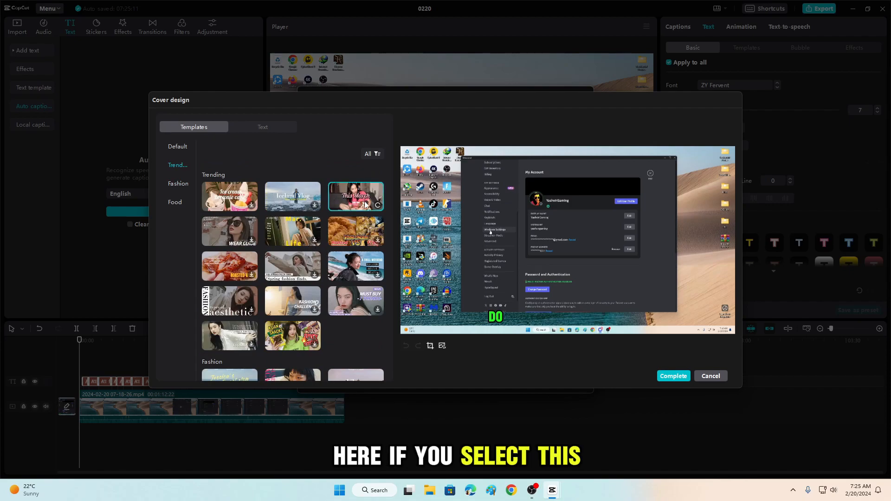
mouse_move(558, 231)
left_mouse_down()
mouse_move(562, 211)
mouse_move(569, 234)
left_mouse_up()
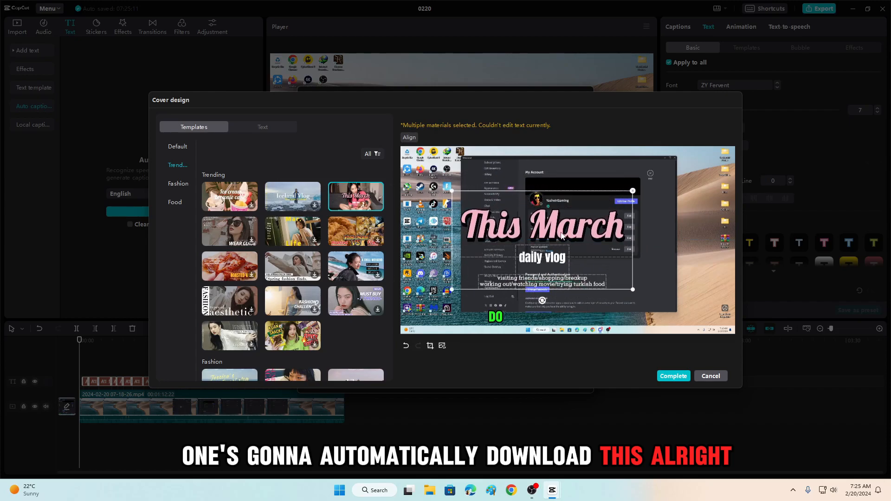
Step: Switch the cover back to the Default option without a template and complete the cover design
scroll(308, 285, "down", 5)
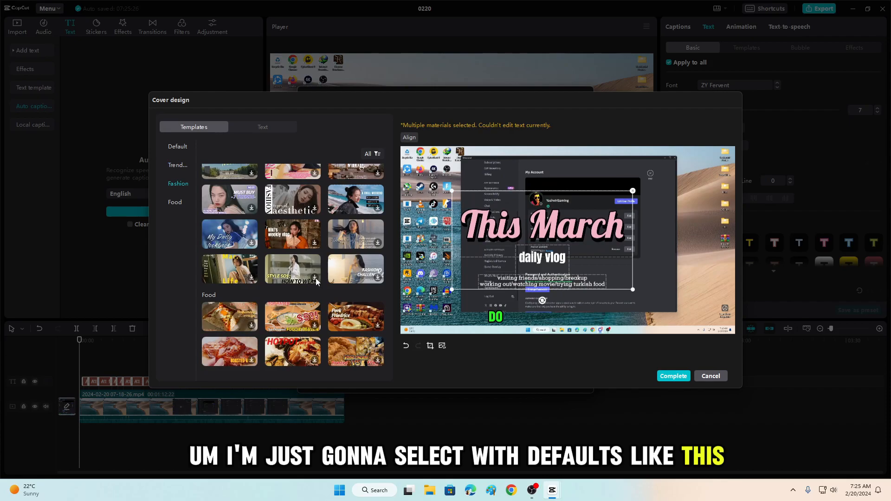
left_click(185, 147)
left_click(210, 187)
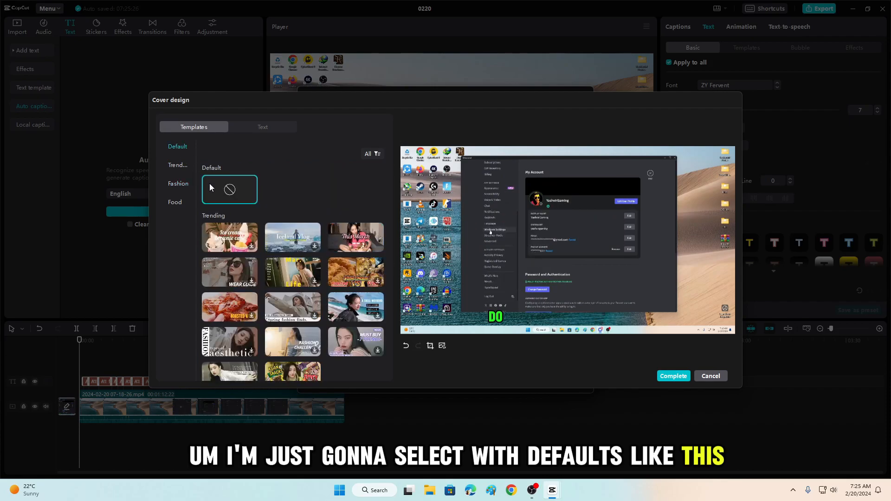
left_click(678, 378)
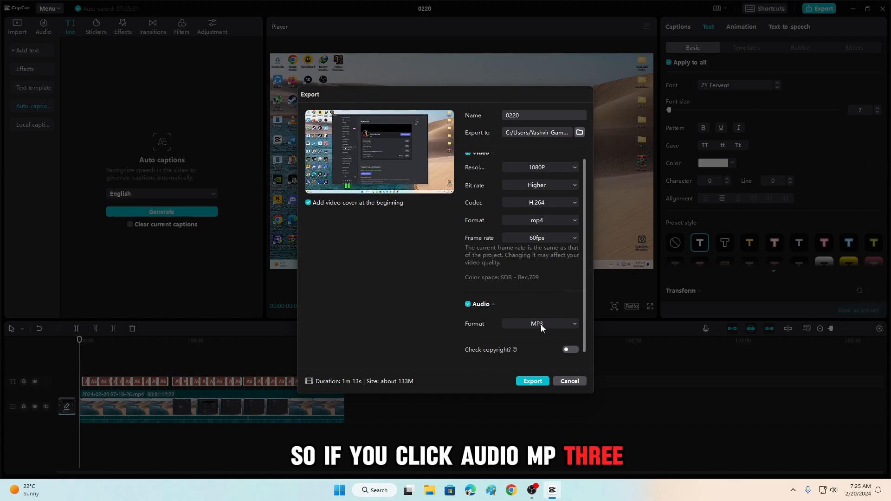
Step: Turn off the separate audio export and run the copyright check on the video
left_click(482, 307)
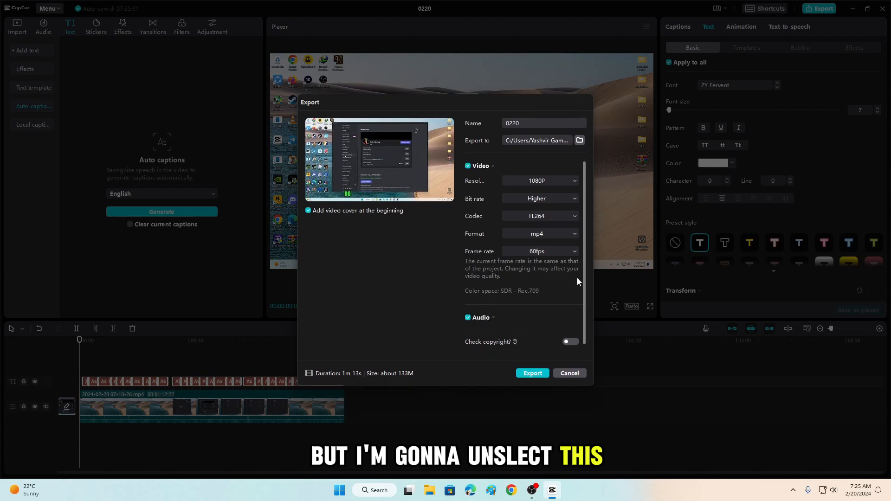
left_click(467, 318)
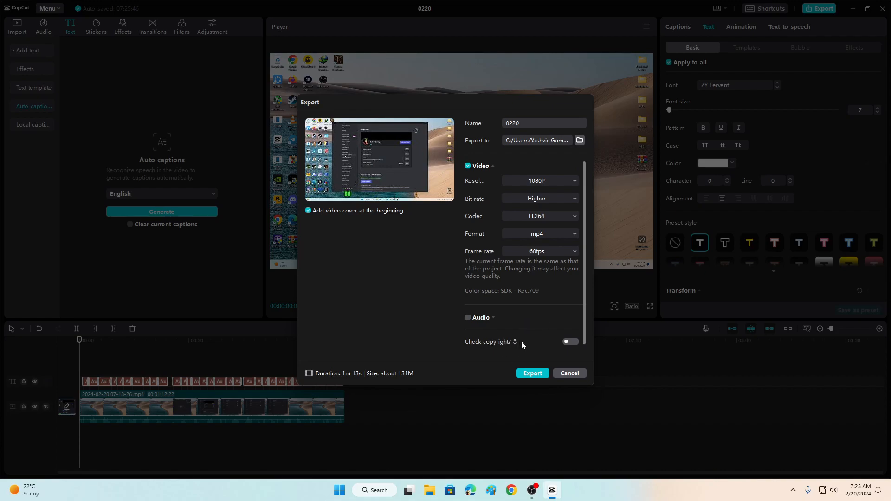
mouse_move(515, 343)
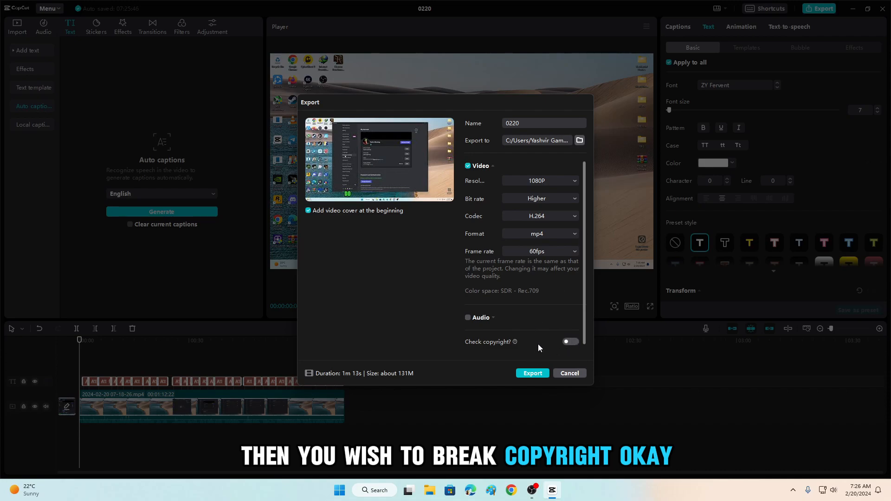
left_click(570, 341)
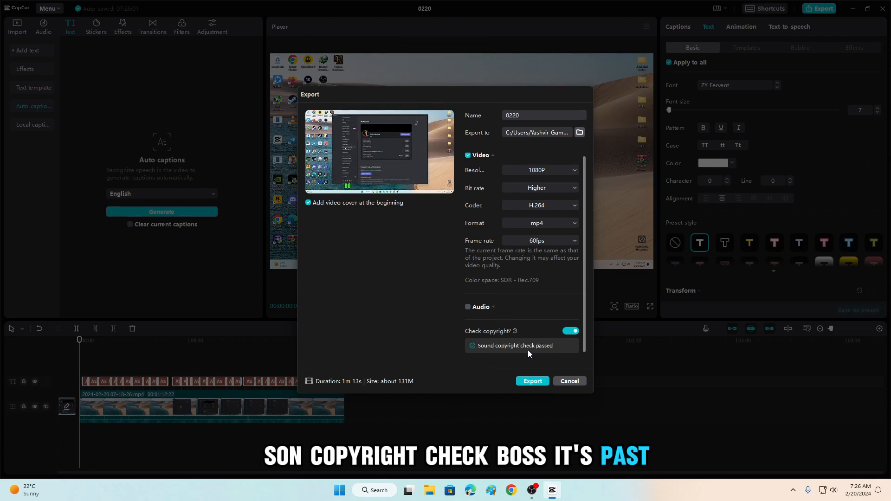
Step: Export the video, and view the sharing settings for YouTube and TikTok
left_click(534, 381)
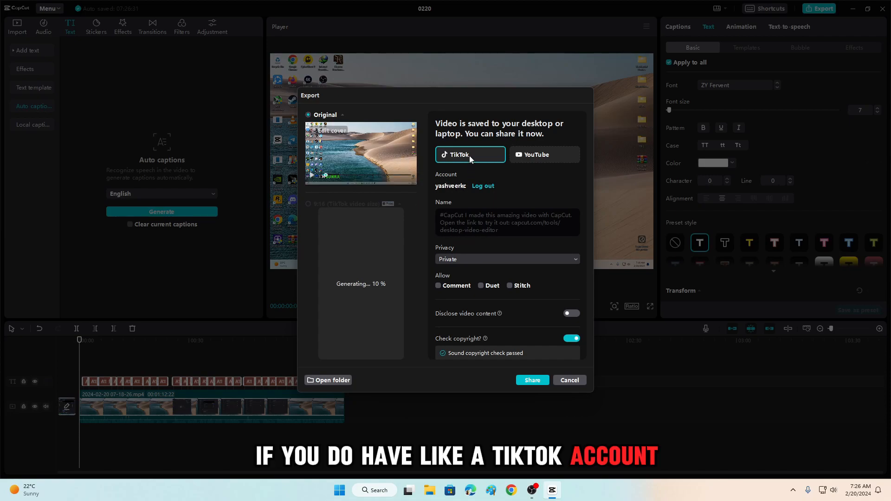
left_click(538, 158)
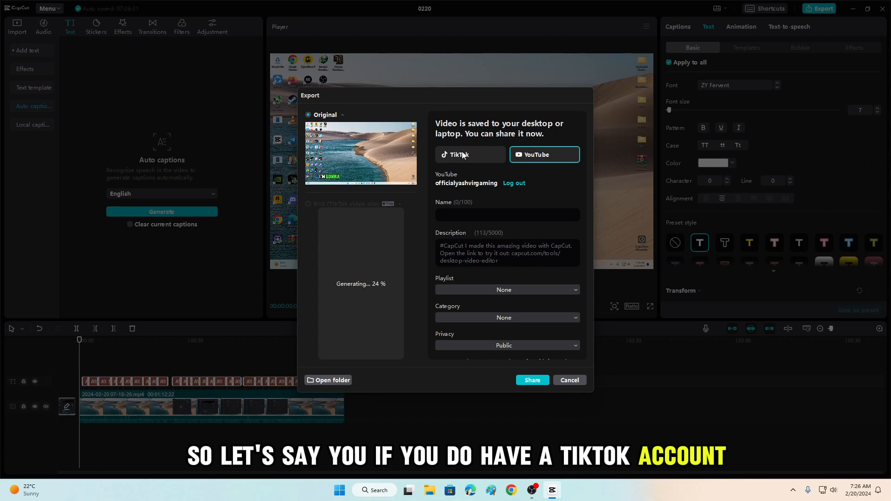
left_click(463, 154)
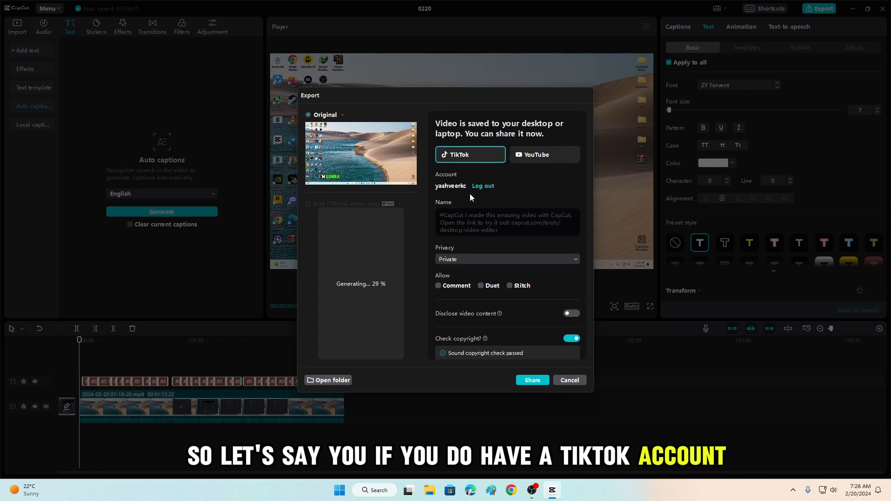
Step: Check the TikTok privacy choices and select the 9:16 (TikTok video size) version for sharing
scroll(478, 222, "down", 1)
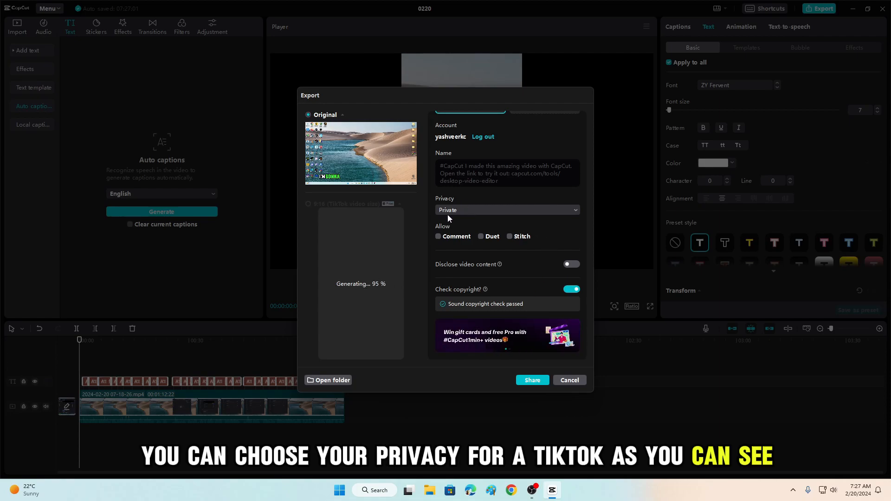
left_click(461, 210)
left_click(460, 216)
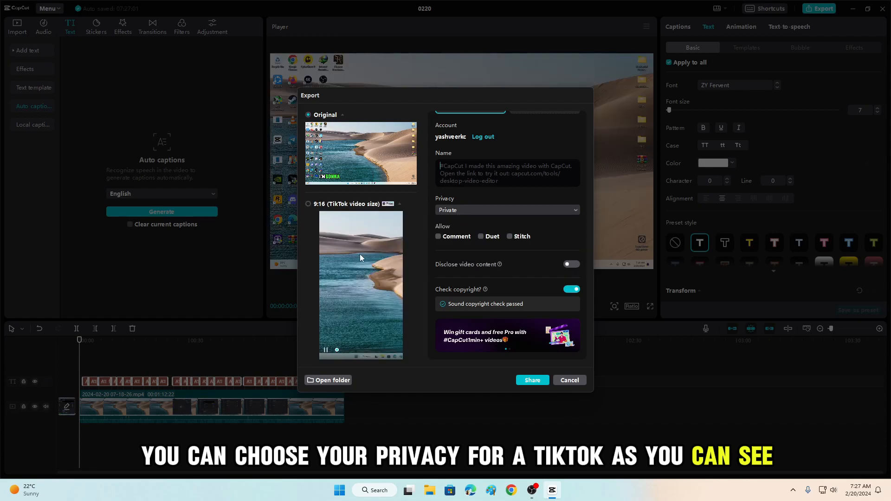
left_click(308, 205)
mouse_move(342, 259)
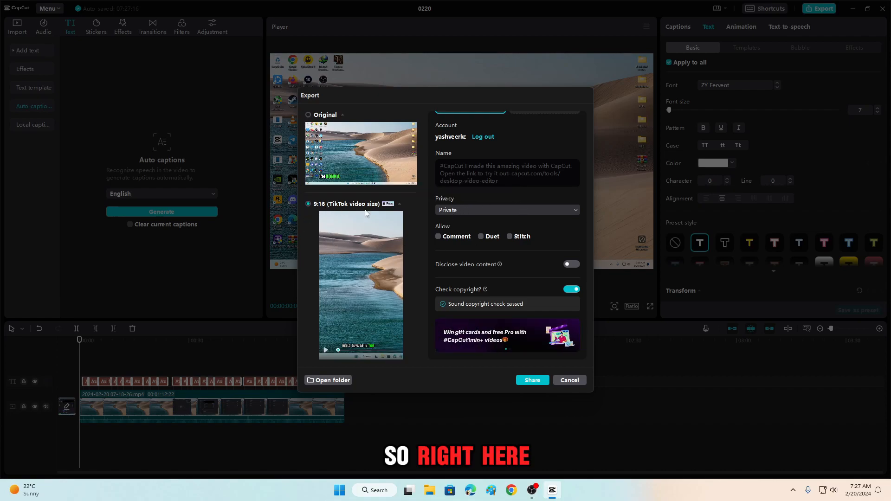
Step: Keep the TikTok privacy set to Private with the default name text, and share the video to TikTok
left_click(480, 175)
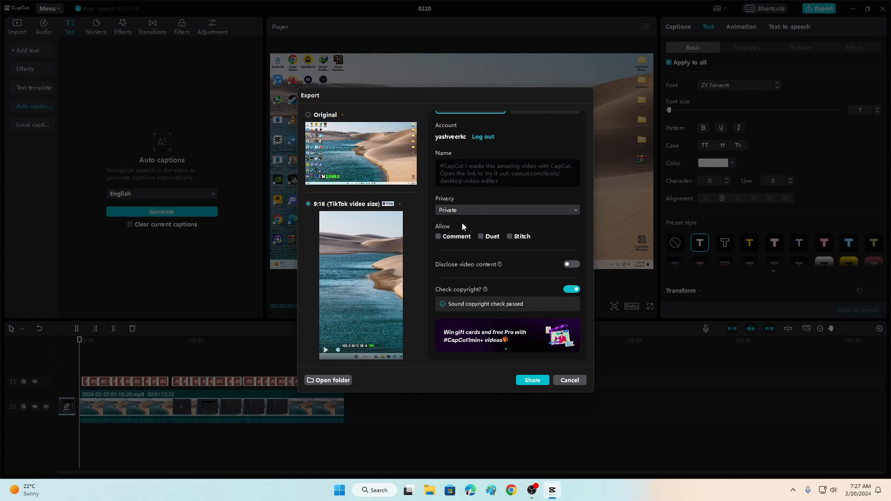
left_click(464, 211)
left_click(458, 254)
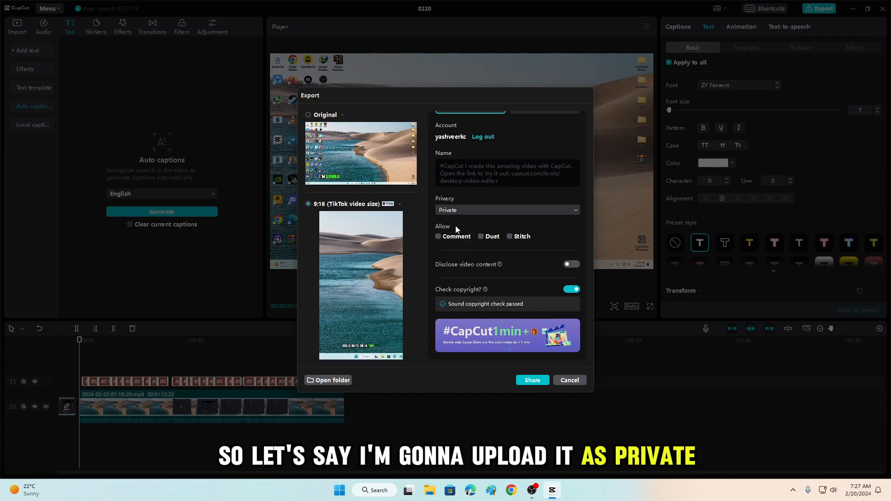
left_click(476, 170)
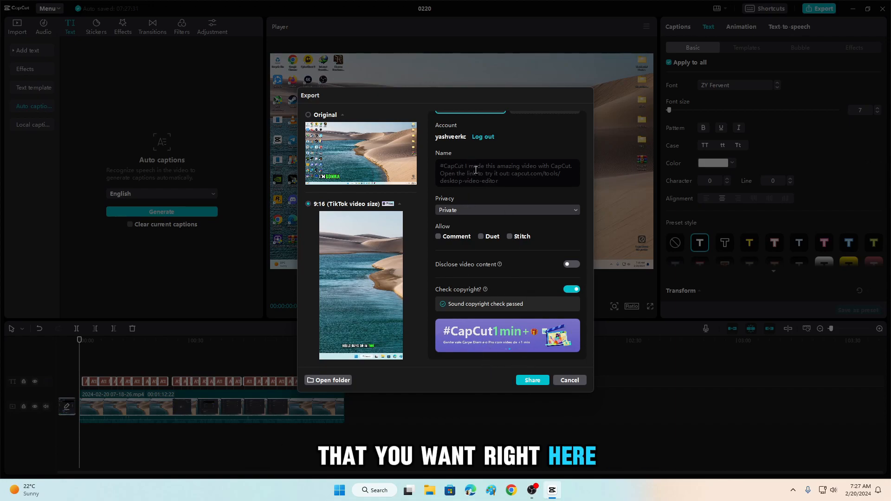
left_click(532, 381)
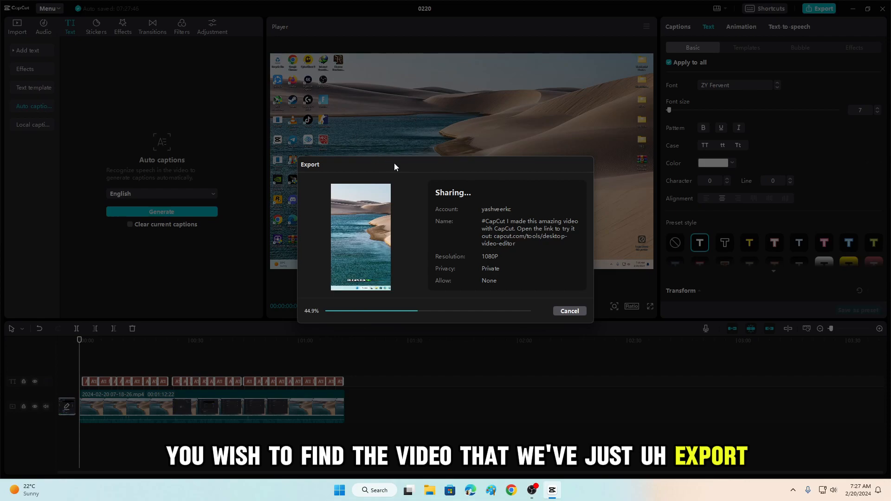
Step: Switch to File Explorer and open the 0220 export folder inside Videos
left_click(429, 490)
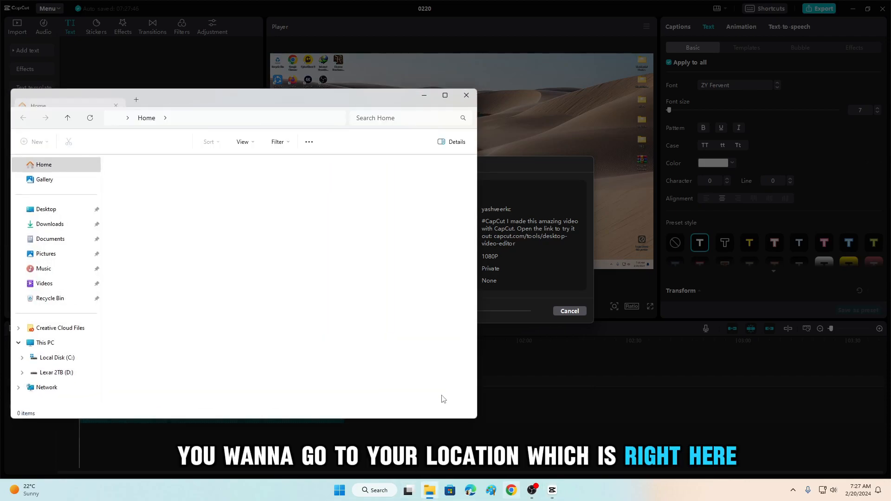
left_click(43, 283)
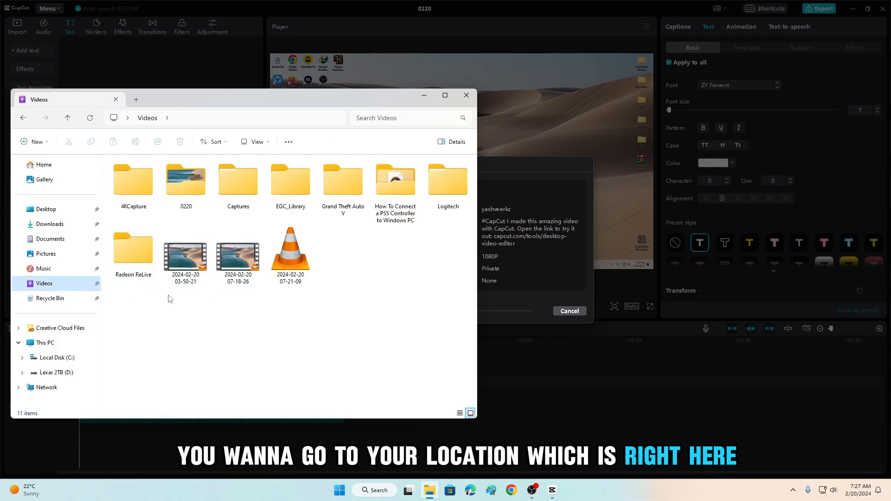
left_click(190, 190)
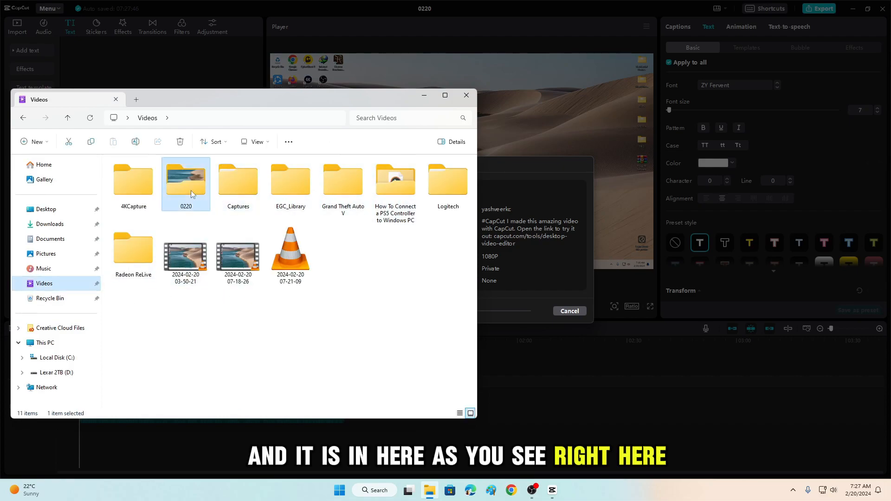
double_click(191, 191)
left_click(170, 191)
left_click(255, 258)
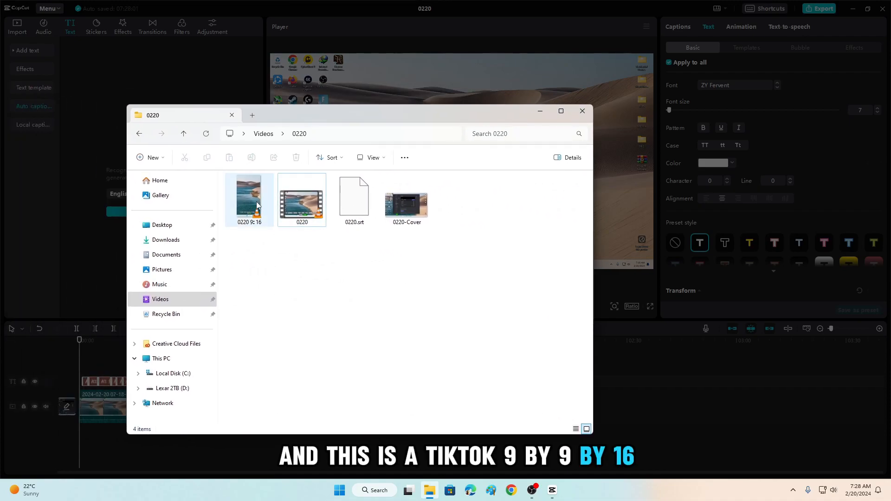
Step: Examine the 9:16 and original video files, play the original 0220 video in VLC, and close the player
left_click(242, 207)
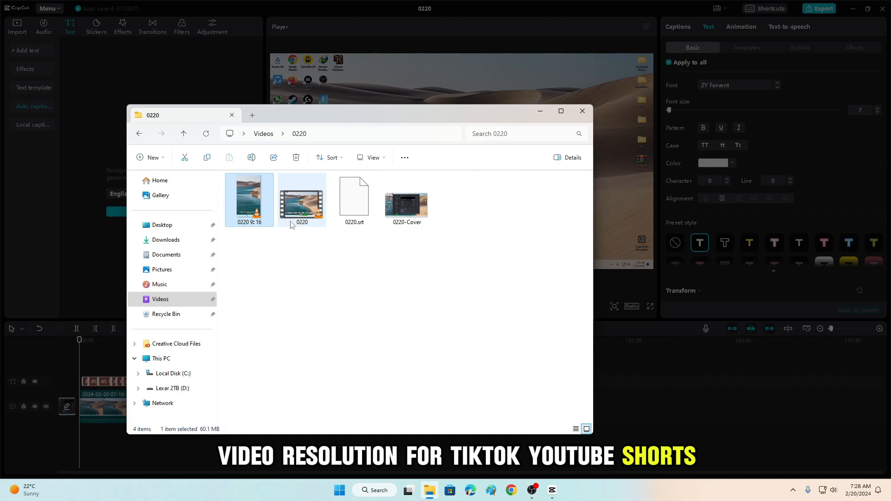
left_click(305, 213)
left_click_drag(483, 119, 330, 118)
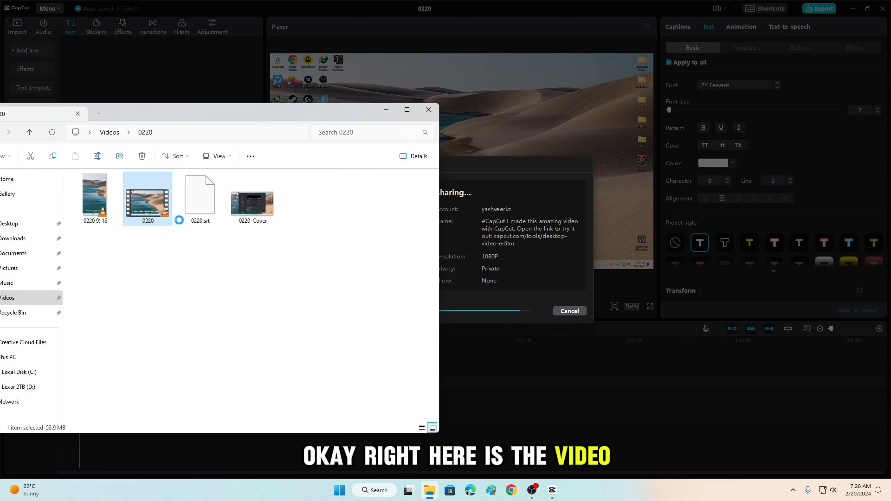
double_click(162, 208)
double_click(391, 281)
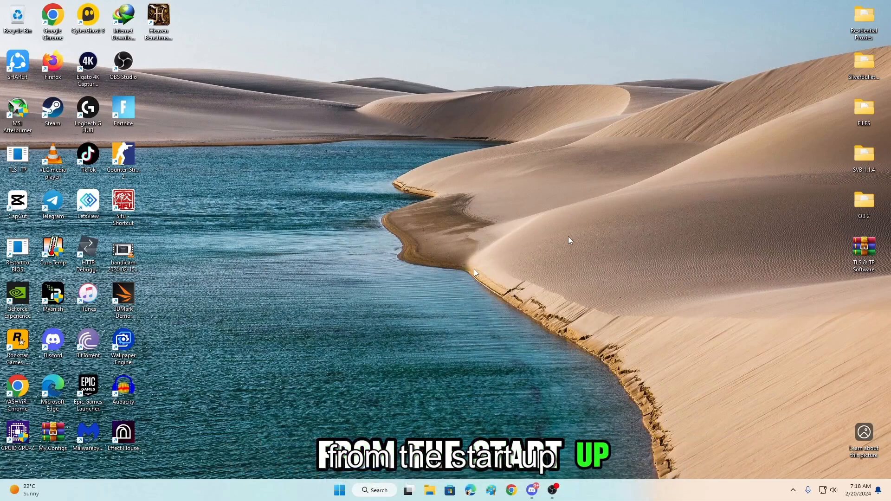
double_click(489, 197)
left_click_drag(475, 114, 601, 85)
left_click_drag(78, 76, 364, 69)
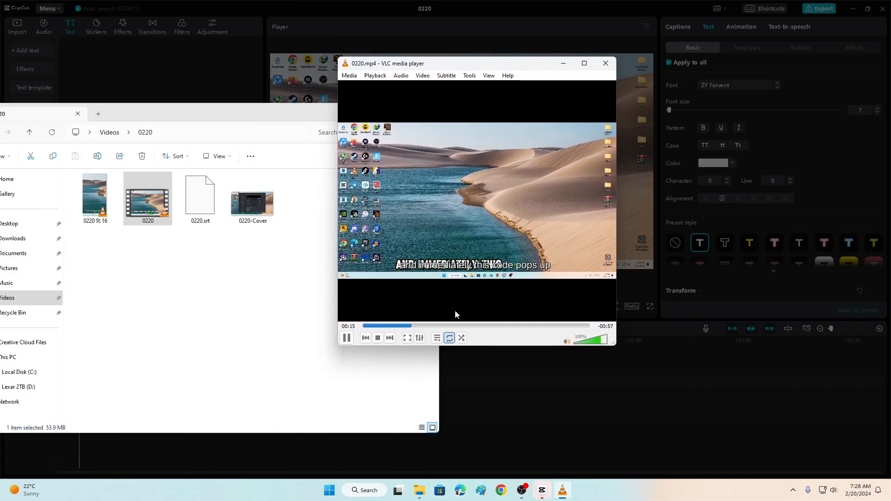
left_click(346, 338)
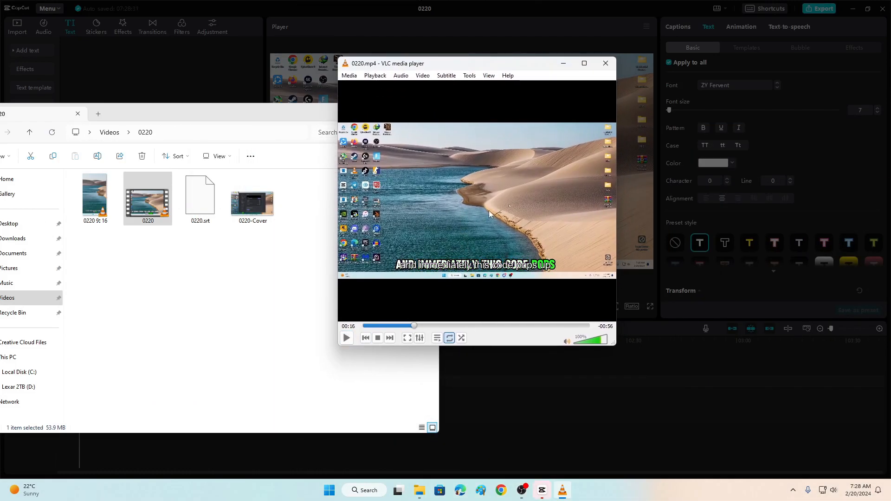
left_click(613, 64)
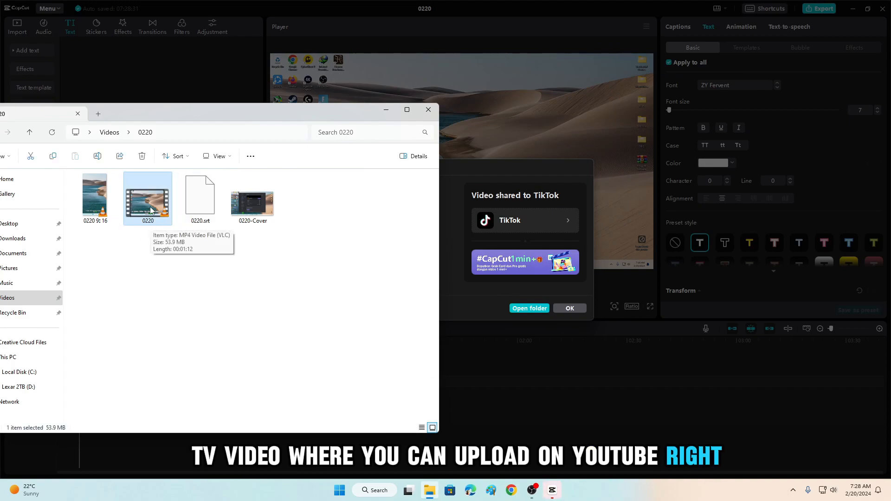
Step: Return to CapCut, open the export folder from the sharing result, and close the export dialog
left_click(386, 111)
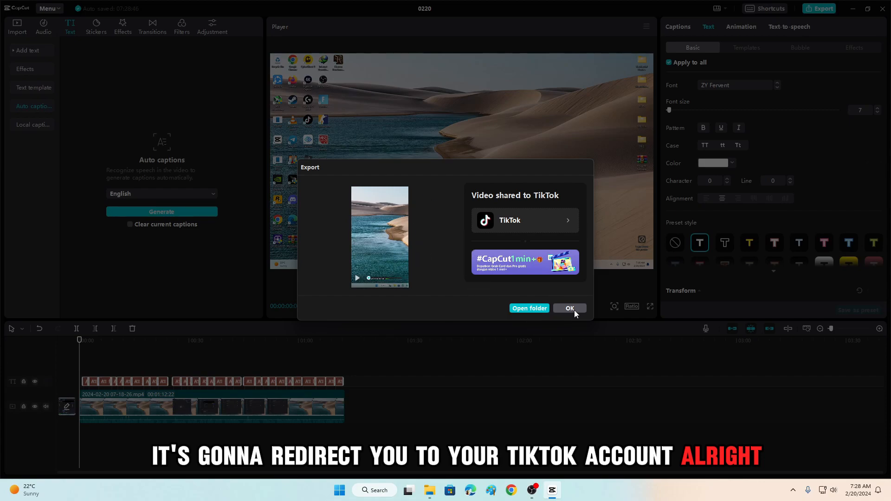
left_click(528, 308)
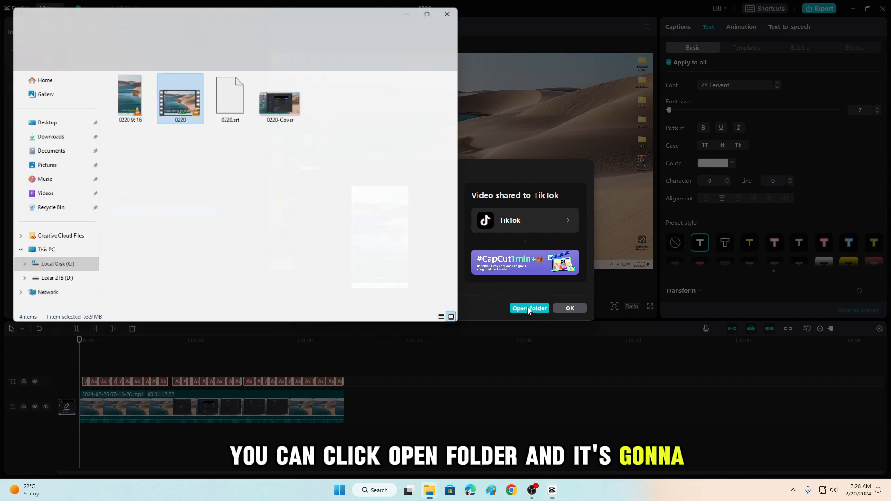
left_click_drag(337, 154, 416, 245)
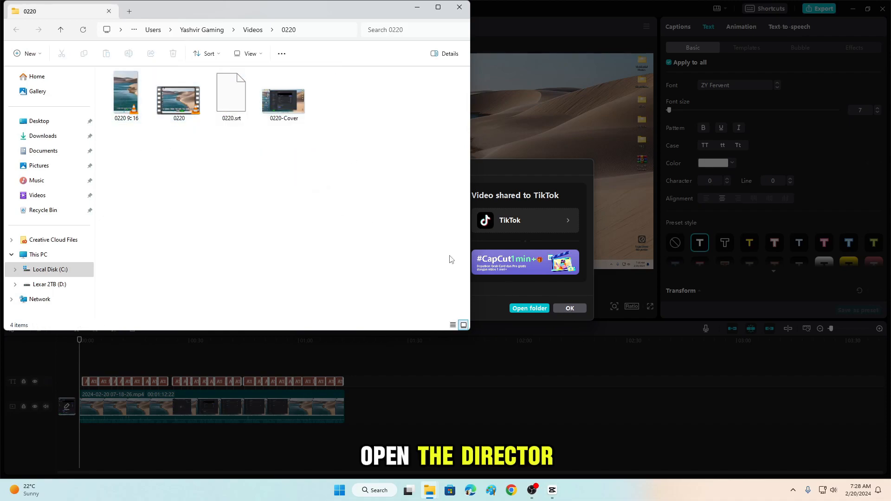
left_click(569, 308)
Step: Examine the 0220.srt subtitle file in the export folder and close the folder window
mouse_move(430, 488)
left_click(449, 472)
left_click_drag(232, 90, 245, 114)
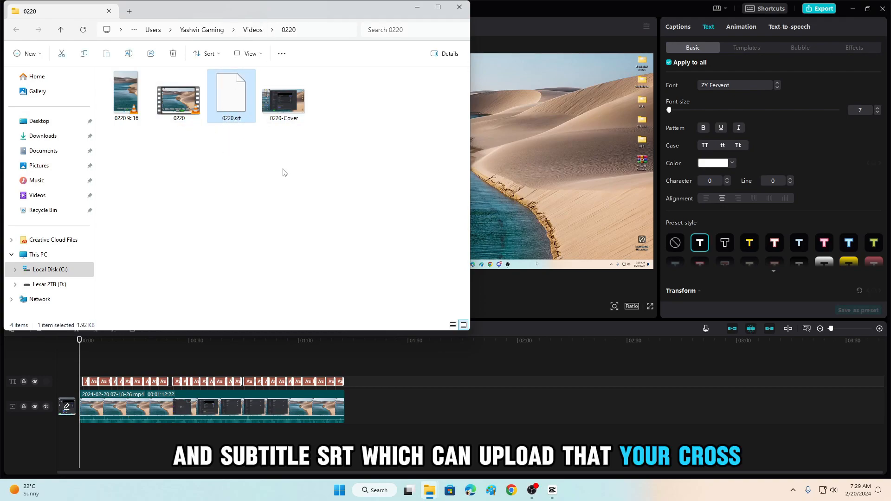
left_click_drag(271, 11, 378, 46)
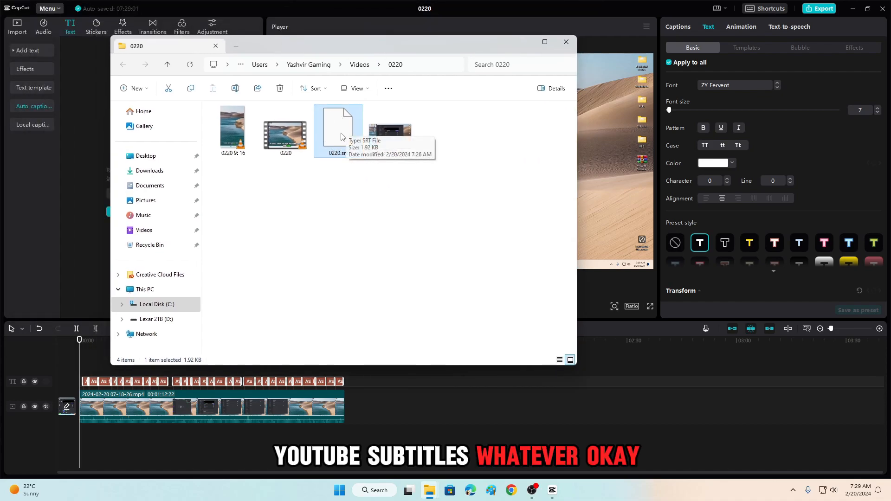
left_click(514, 193)
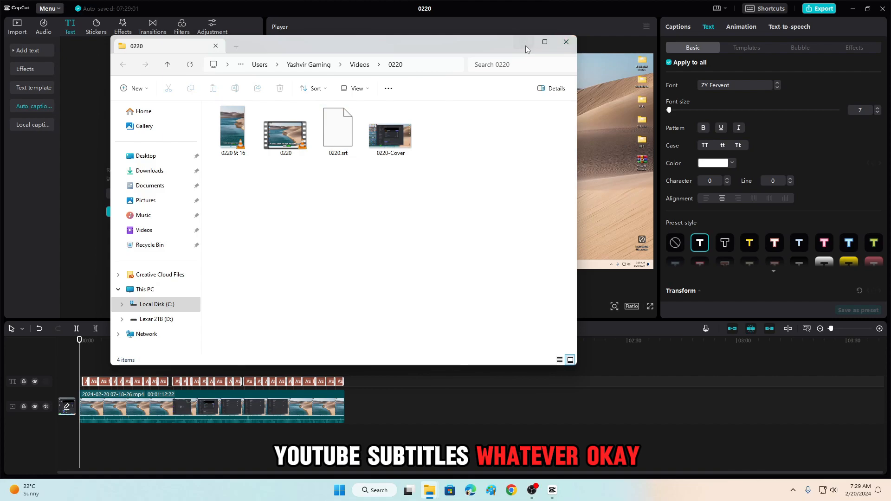
left_click(566, 42)
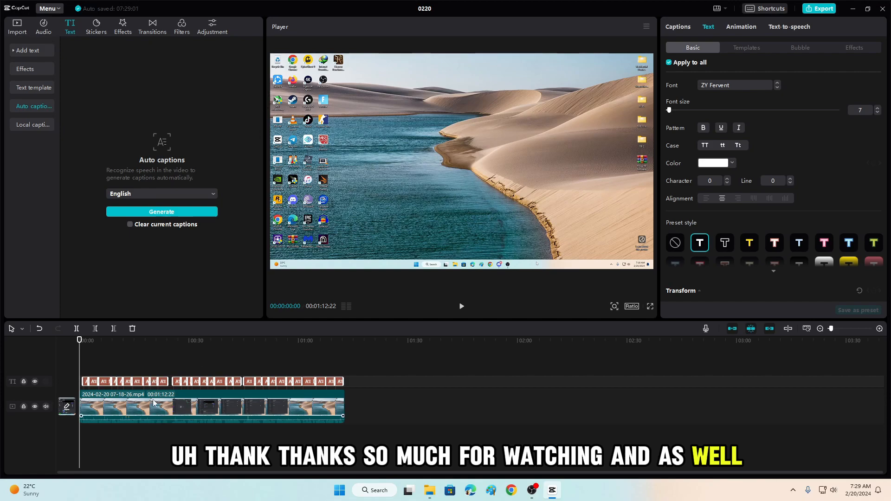
Step: Move the playhead to the end of the video clip and browse the Overlay, Basic and Light Effect transitions
left_click(181, 343)
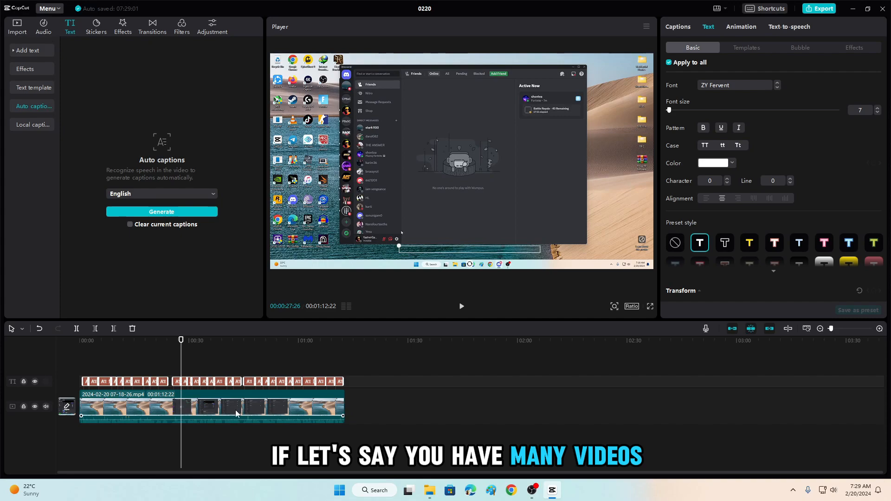
left_click(349, 404)
left_click(349, 407)
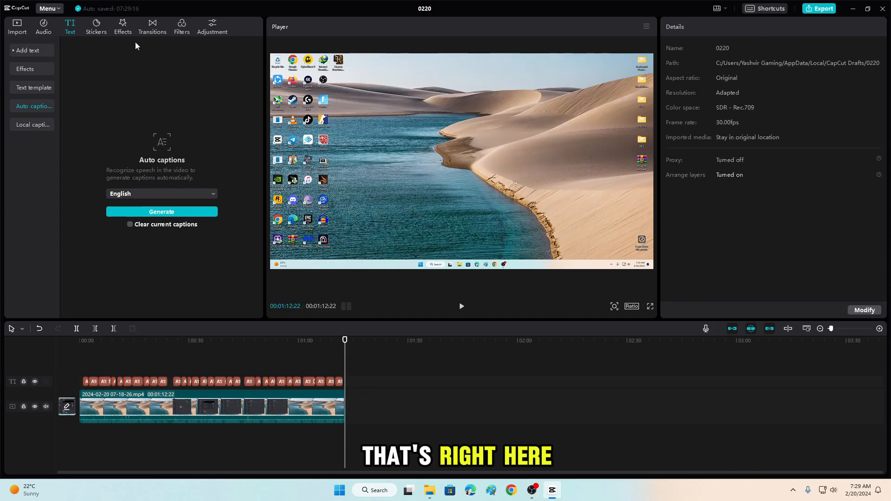
left_click(148, 29)
left_click(21, 85)
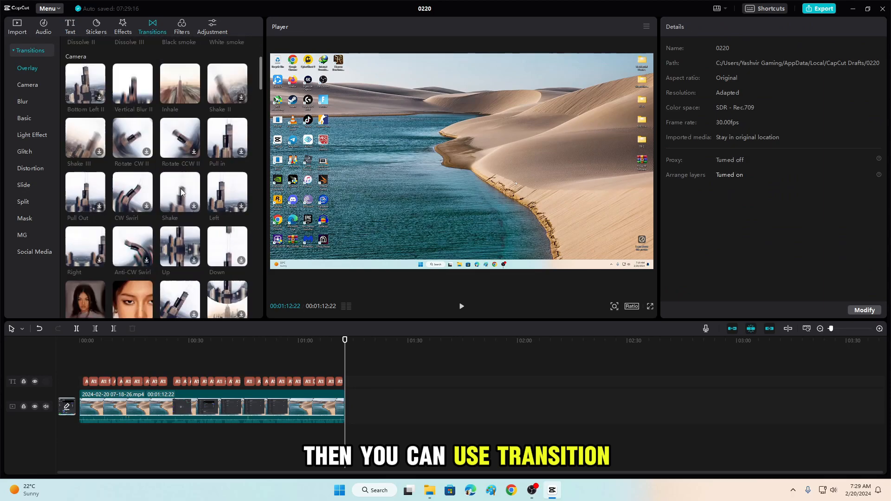
left_click(29, 68)
left_click(24, 118)
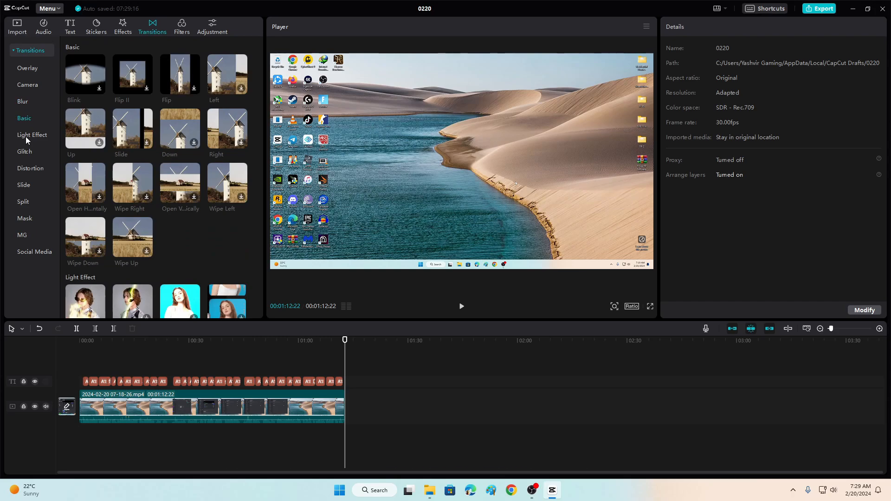
left_click(26, 137)
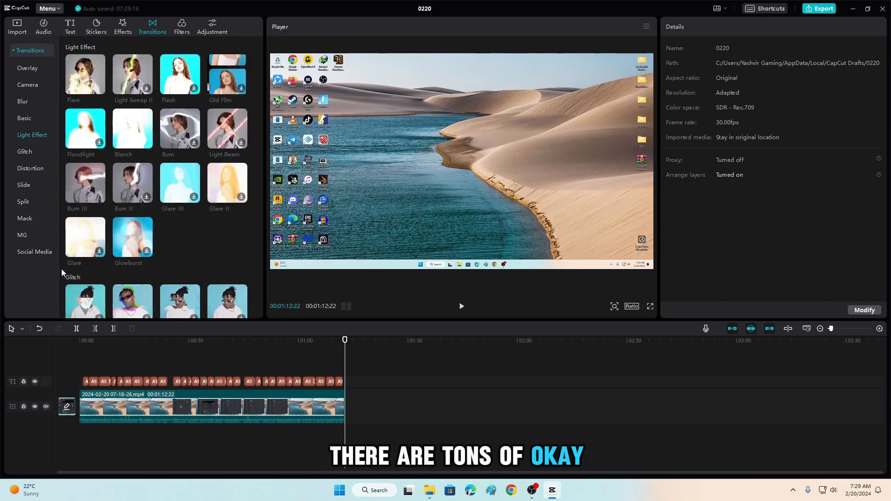
Step: View the filters, effects, text and audio libraries, and return to the imported media
left_click(181, 29)
left_click(124, 28)
left_click(70, 28)
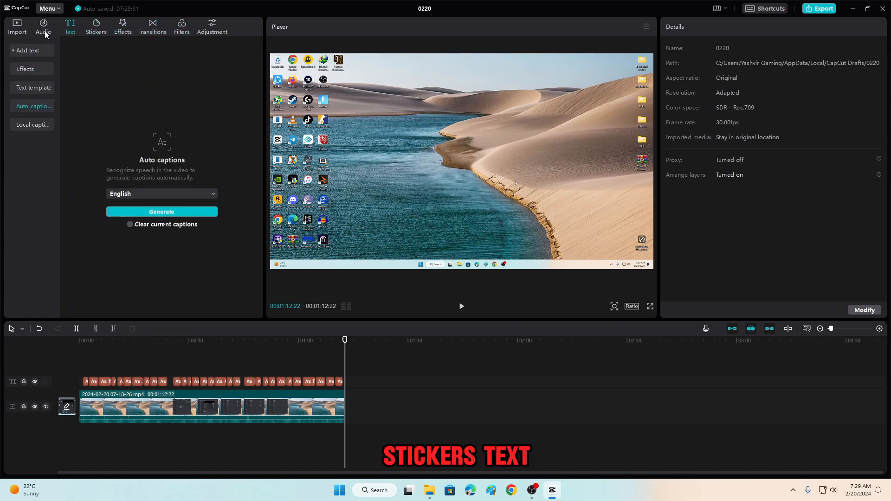
left_click(47, 34)
left_click(16, 29)
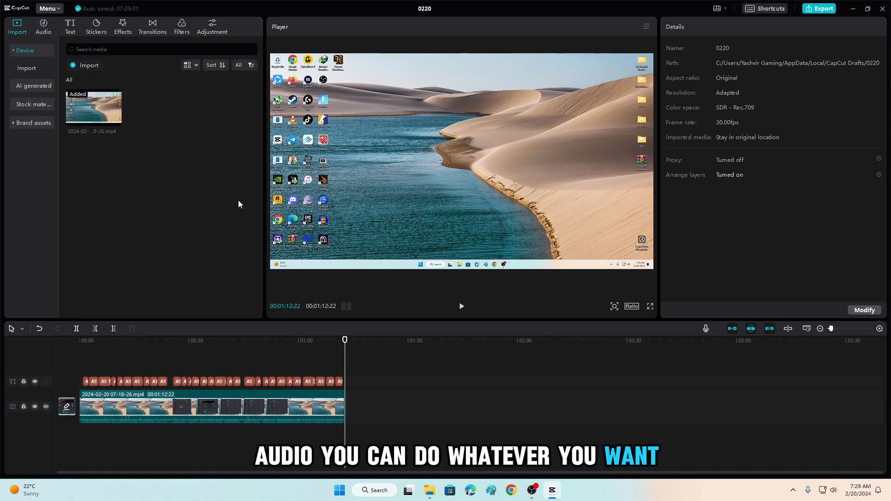